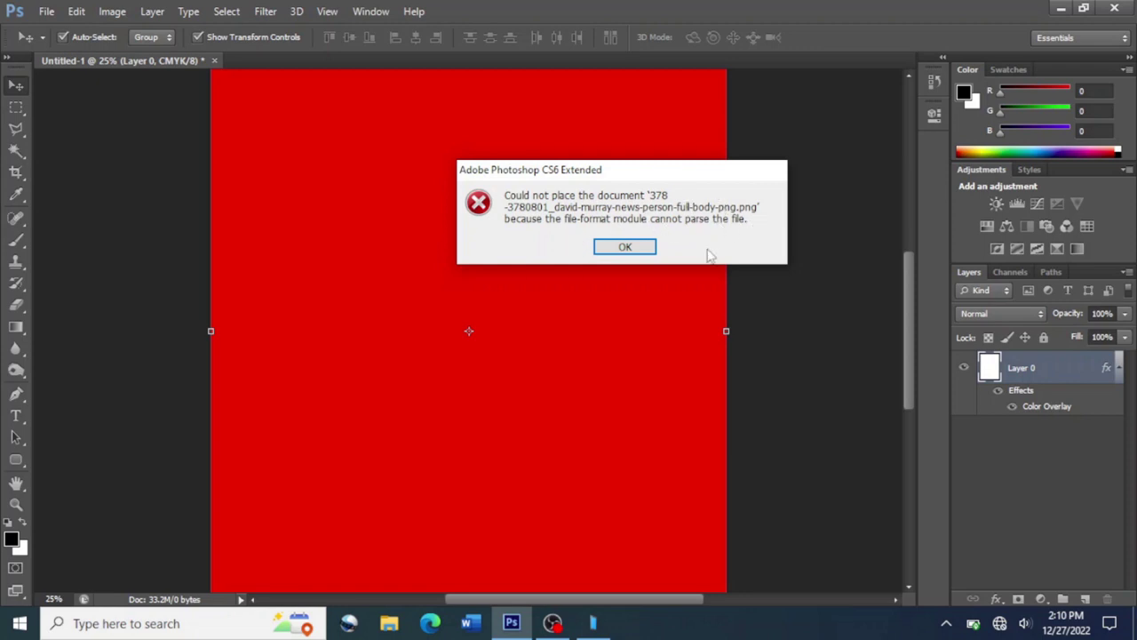
- Dismiss the 'Could not place the document' error and minimize Photoshop to the desktop
left_click(626, 253)
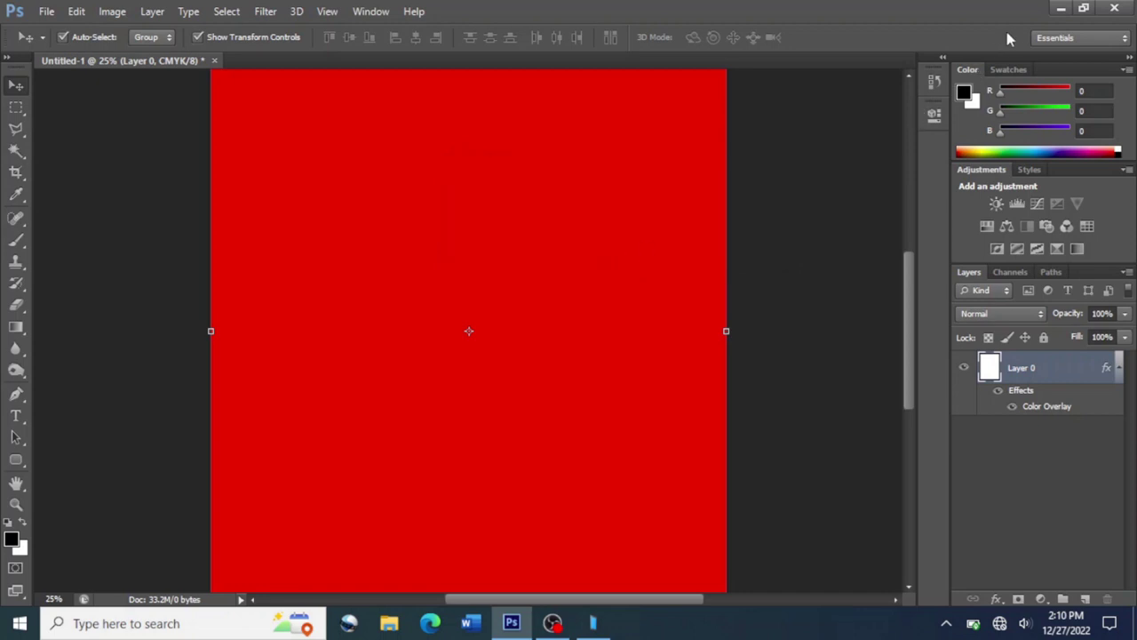
left_click(1060, 8)
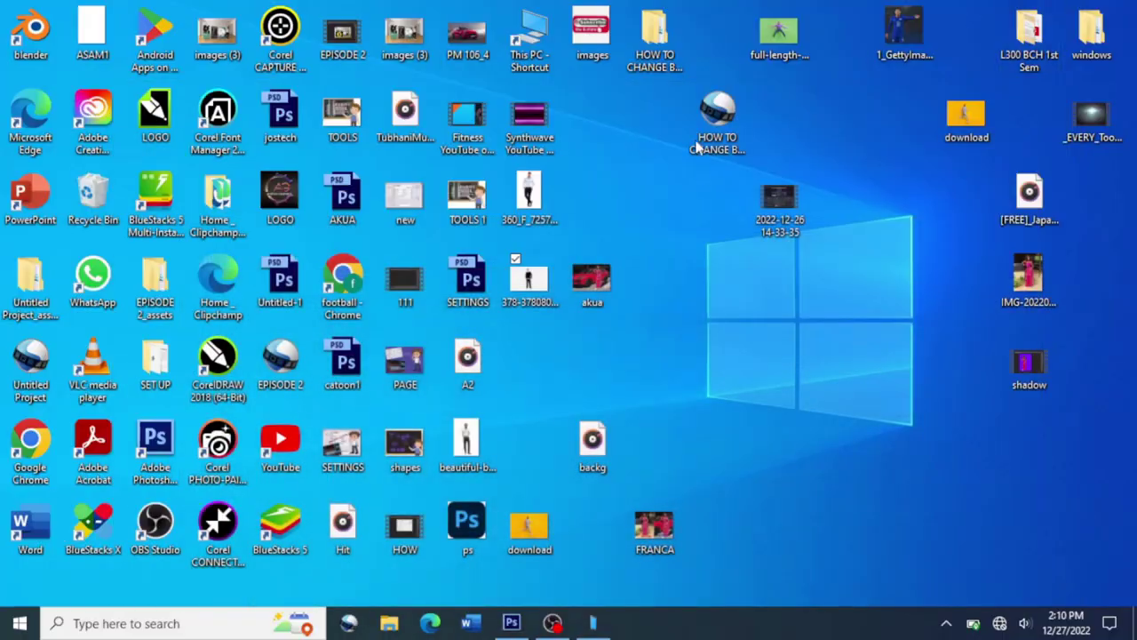
- Open the full-body person PNG from the desktop in Paint via Open with
left_click(525, 281)
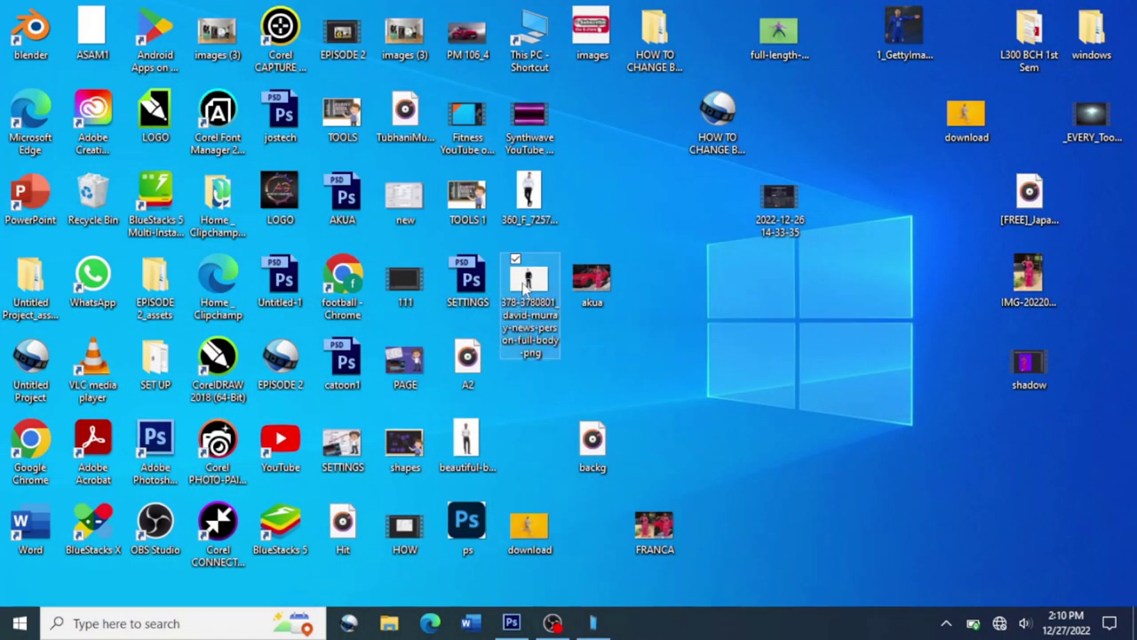
right_click(524, 283)
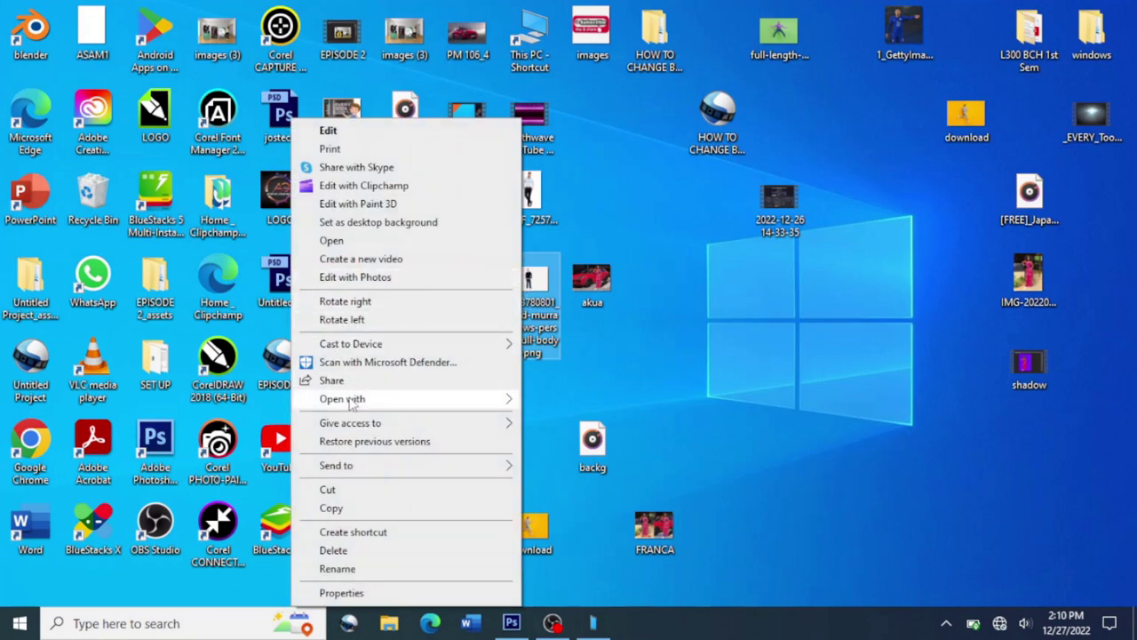
mouse_move(352, 402)
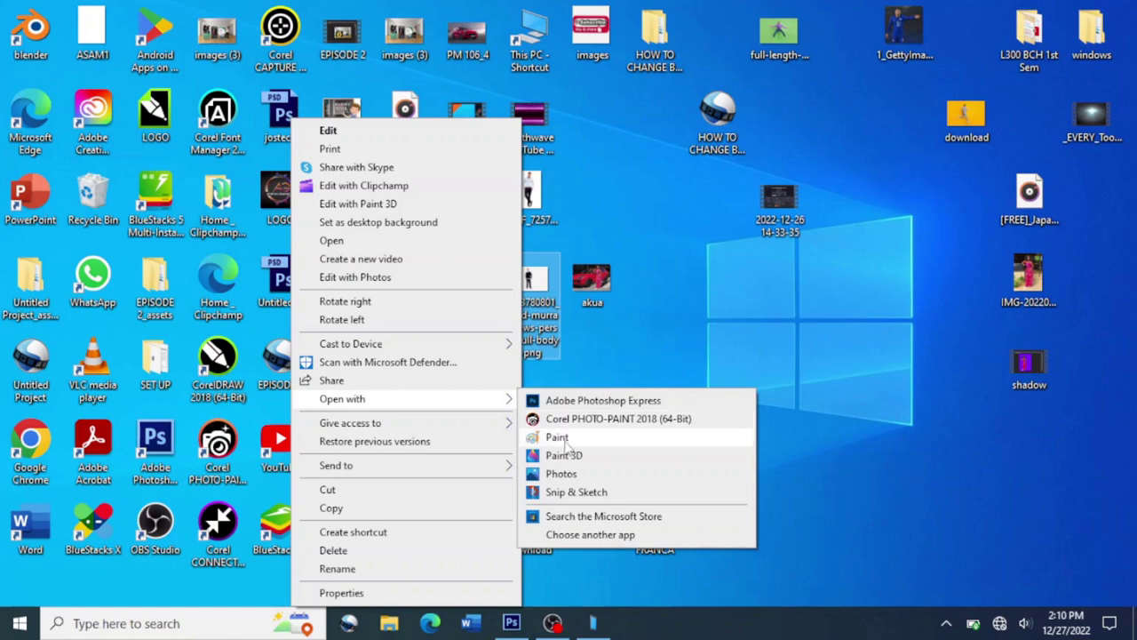
left_click(560, 438)
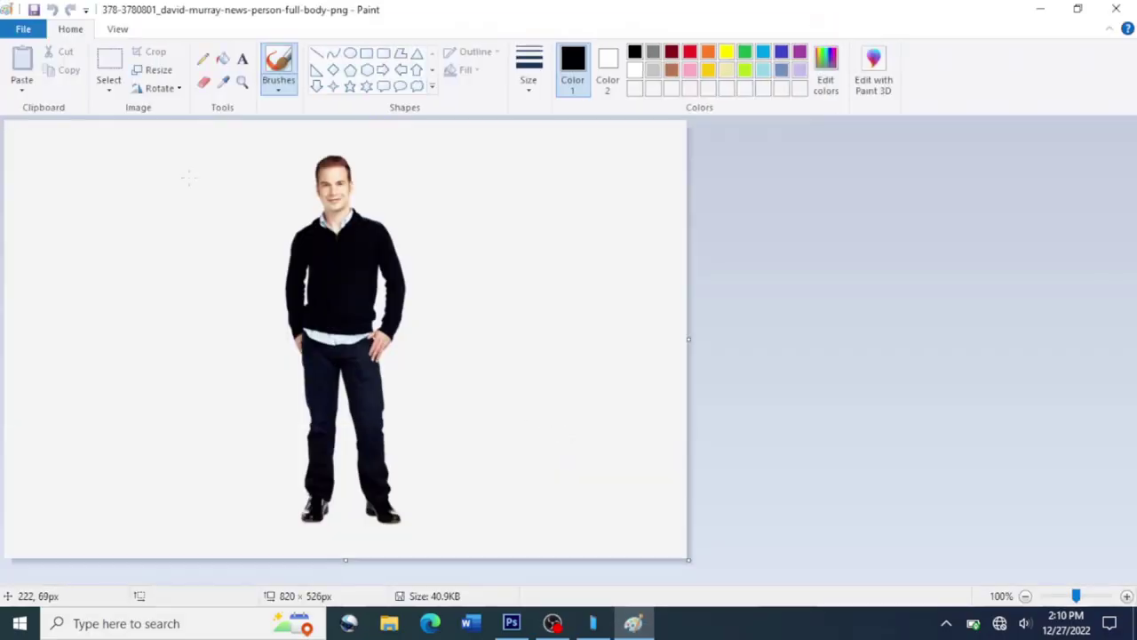
left_click(22, 29)
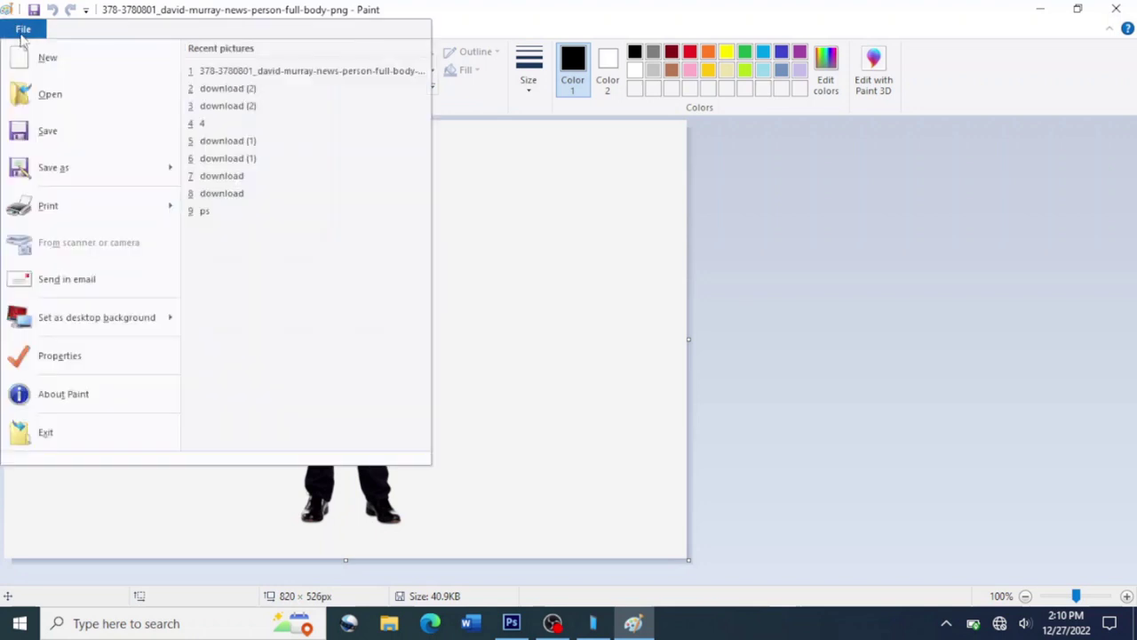
- Save the person image to the Desktop as JPEG '21' and close Paint
mouse_move(42, 163)
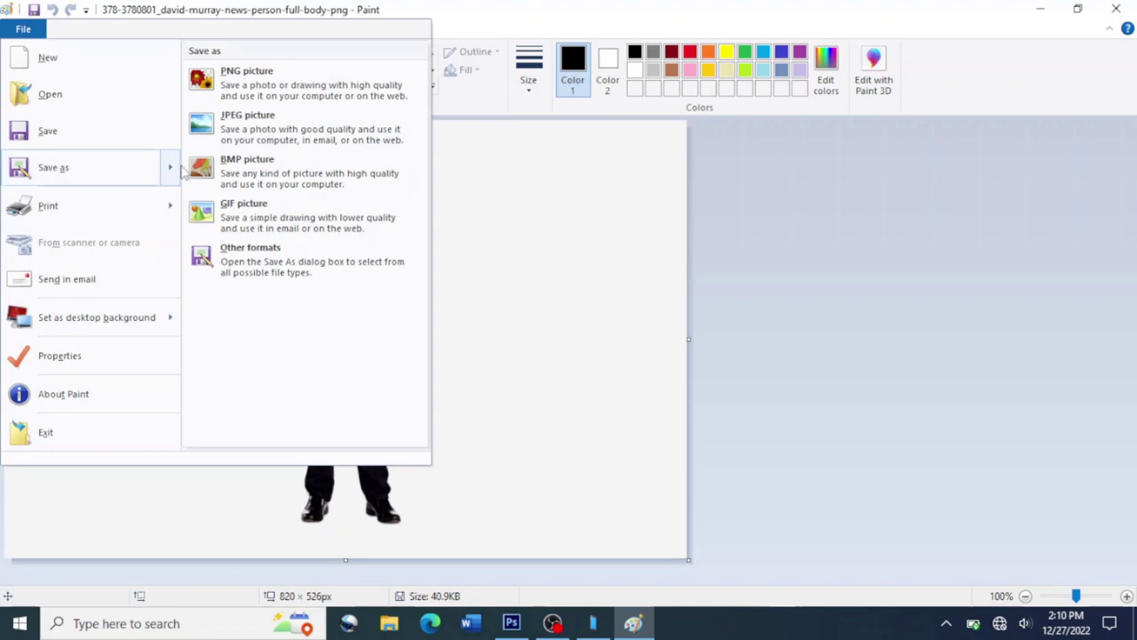
left_click(283, 133)
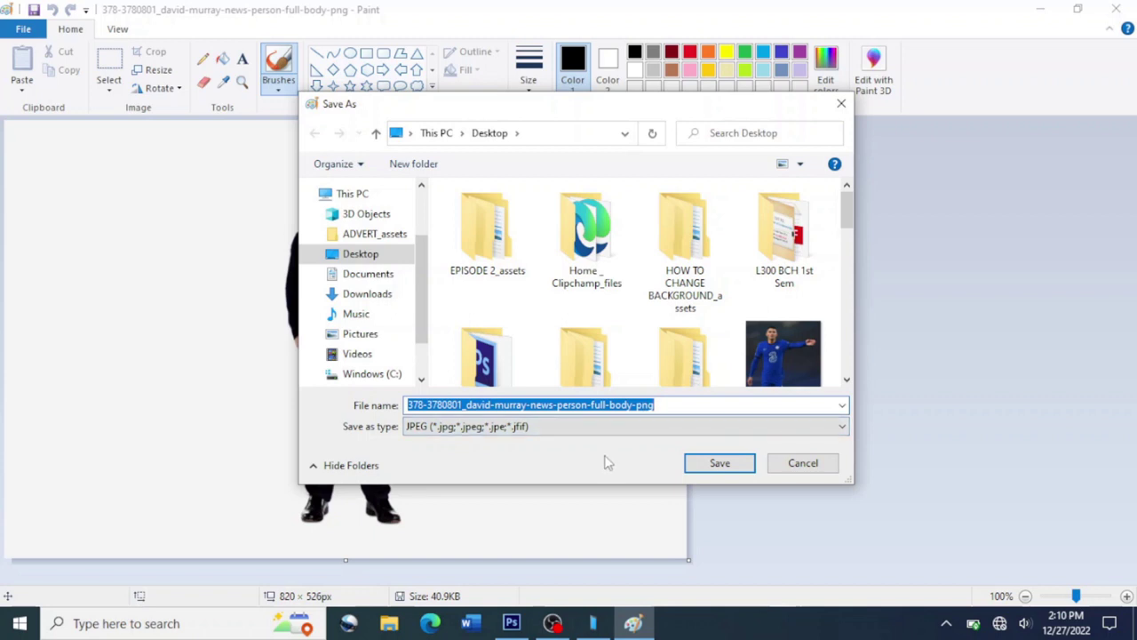
type("21")
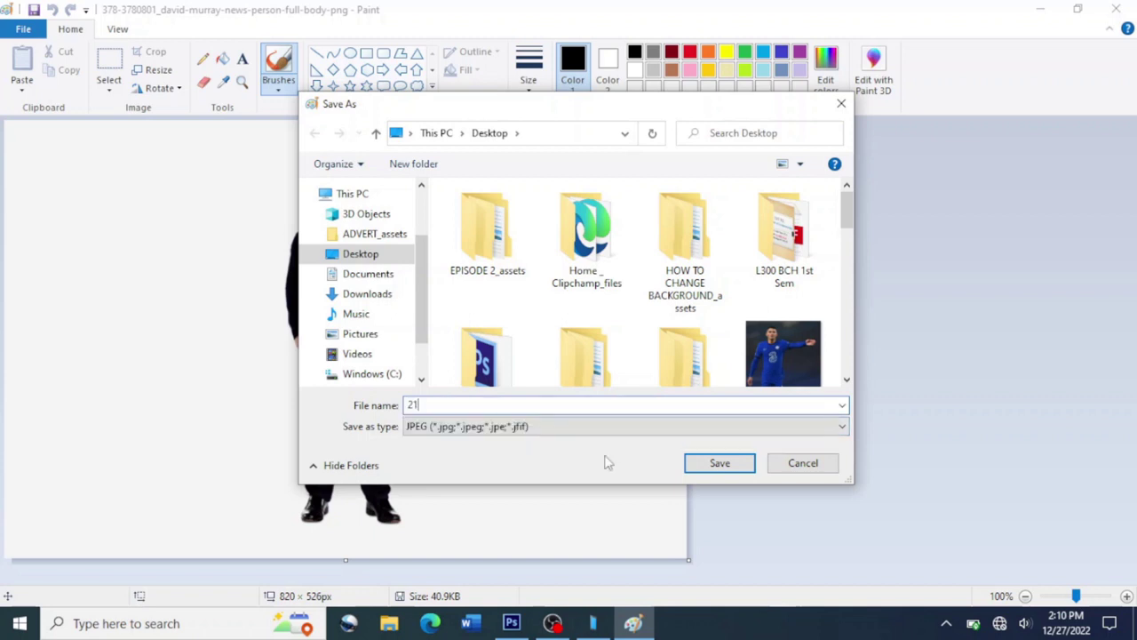
left_click(720, 463)
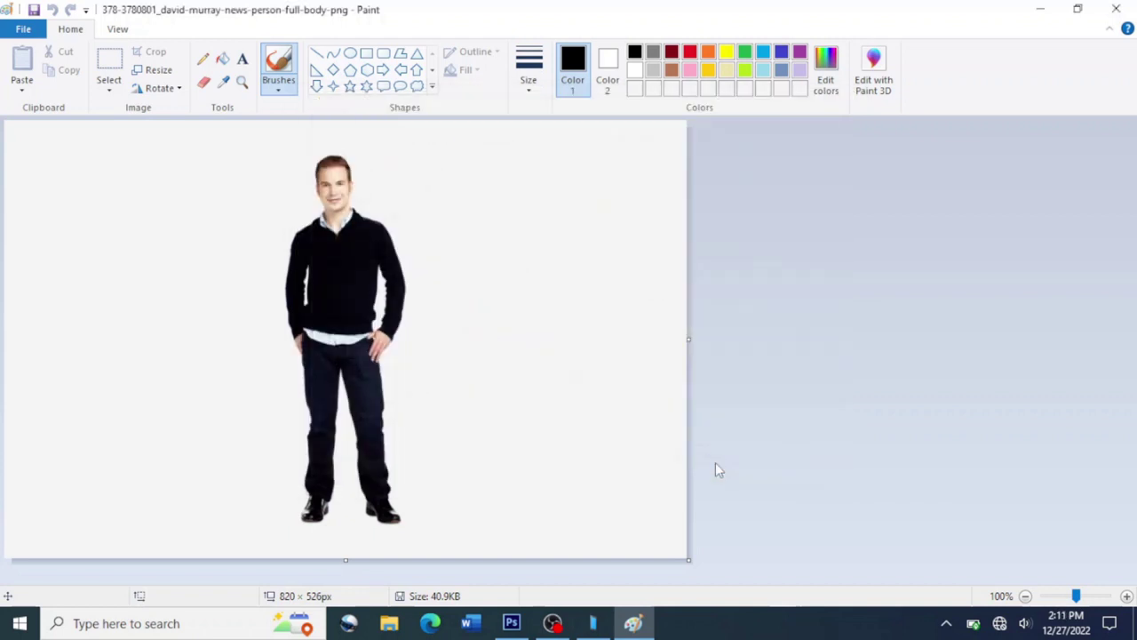
left_click(1121, 8)
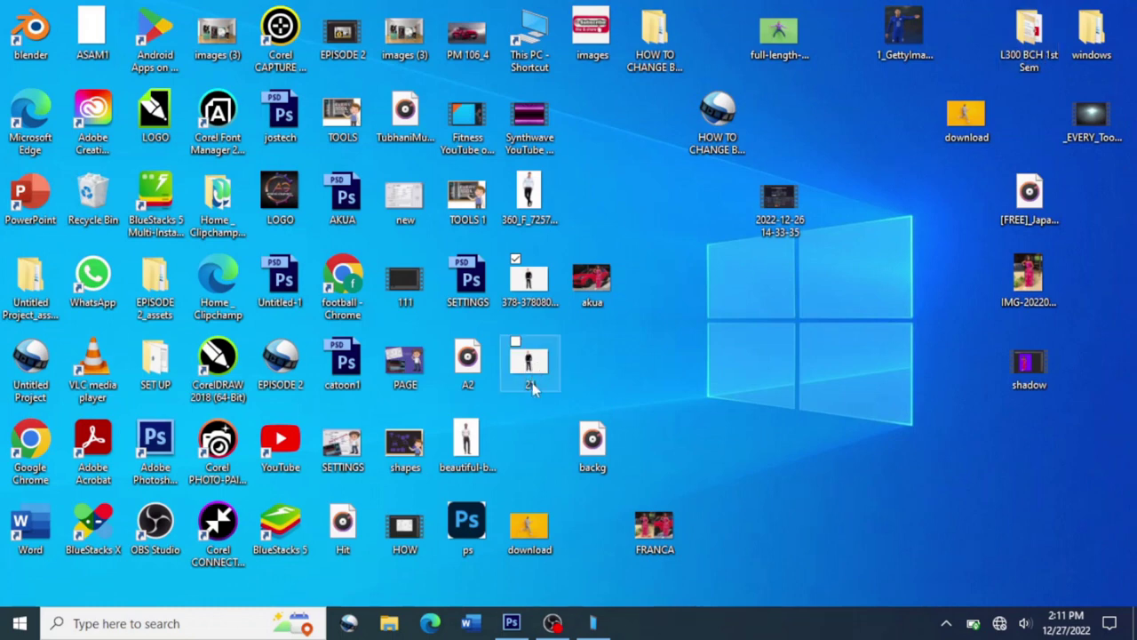
- Place image 21 into the Photoshop document, commit it, and nudge it slightly lower
left_click_drag(514, 370, 444, 414)
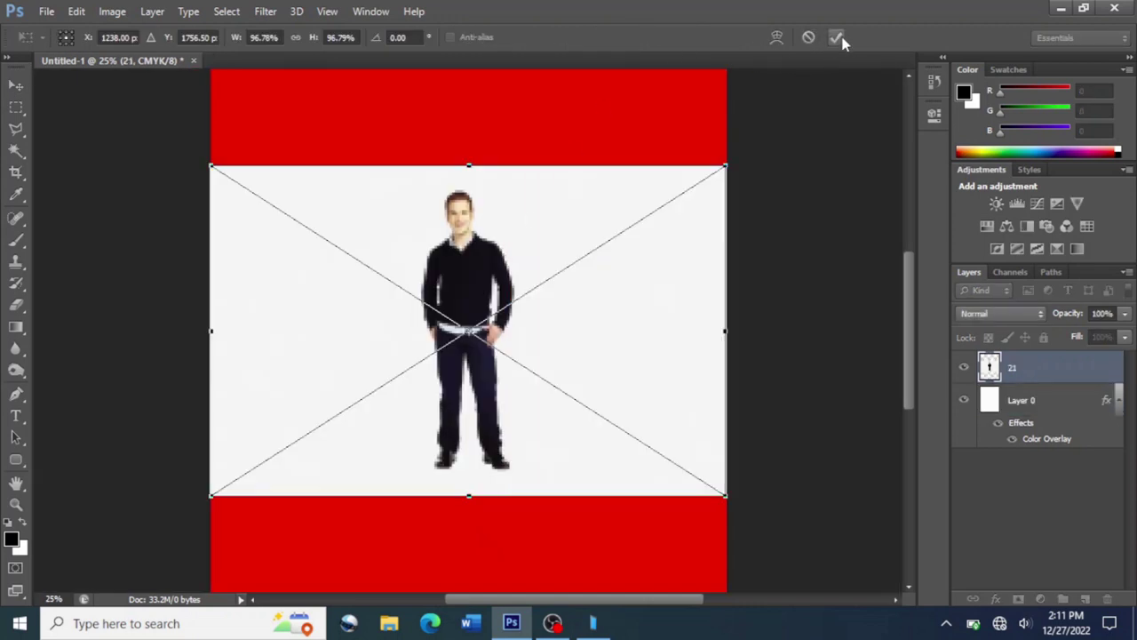
left_click(839, 38)
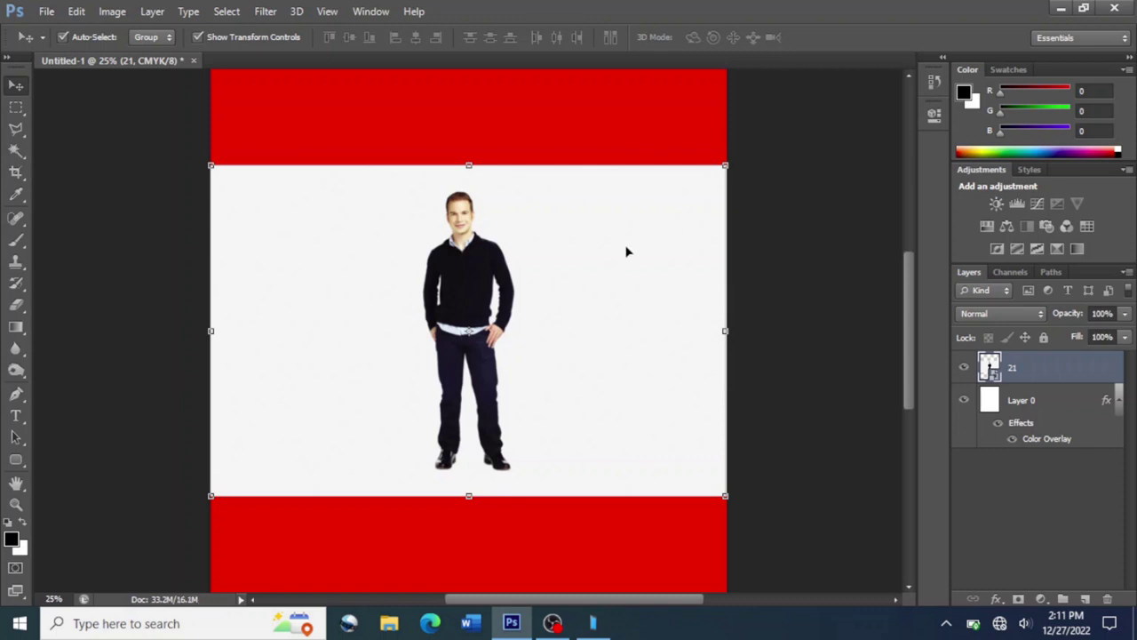
mouse_move(615, 242)
left_mouse_down()
mouse_move(601, 257)
mouse_move(617, 252)
left_mouse_up()
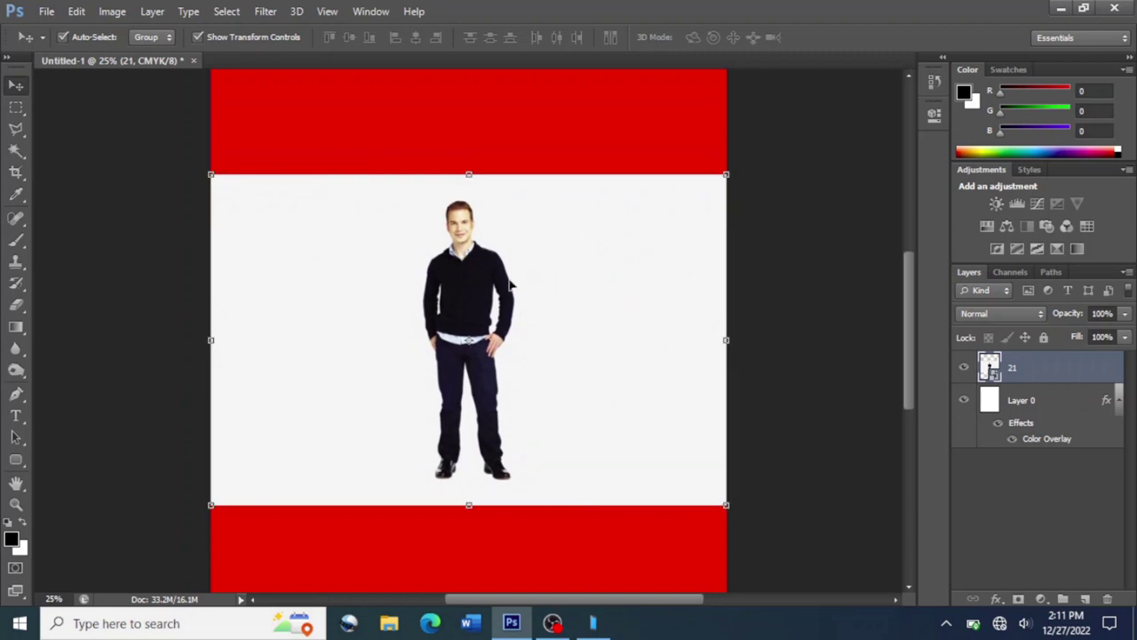
- Rasterize layer 21 from its Layers panel context menu
right_click(1038, 380)
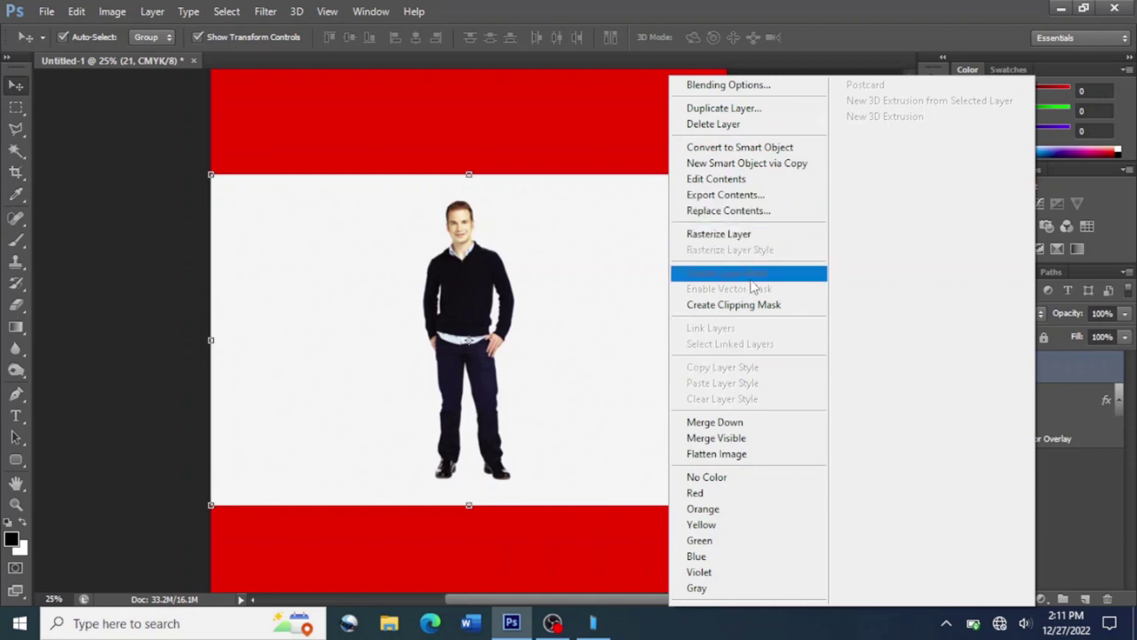
left_click(743, 234)
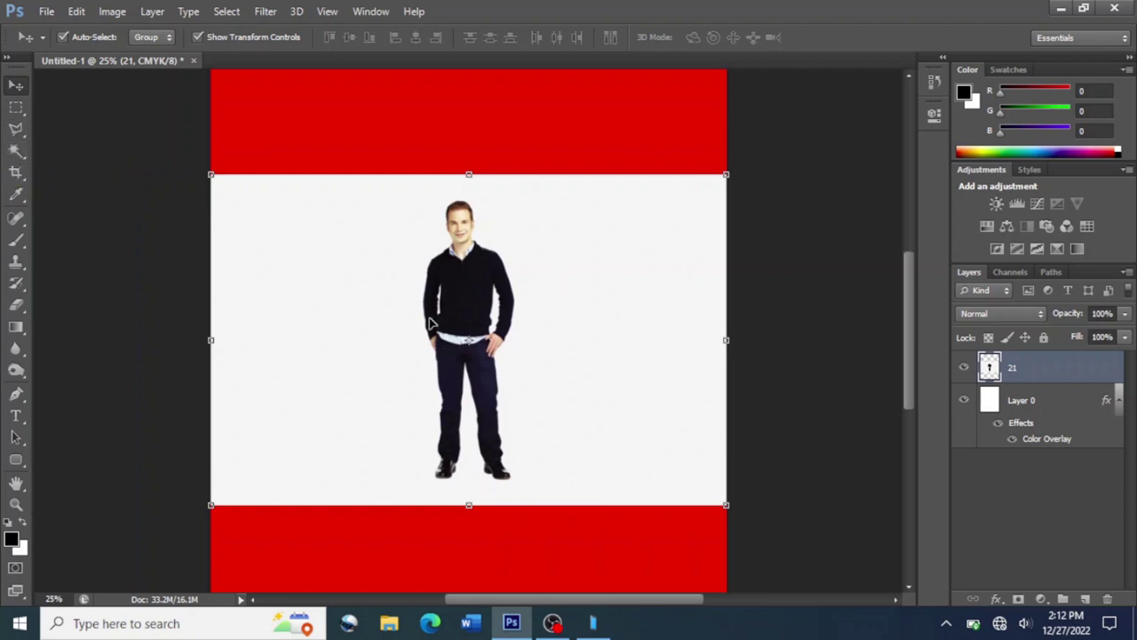
- Try the Lasso and Polygonal Lasso, then switch to the Magic Wand Tool
left_click(25, 131)
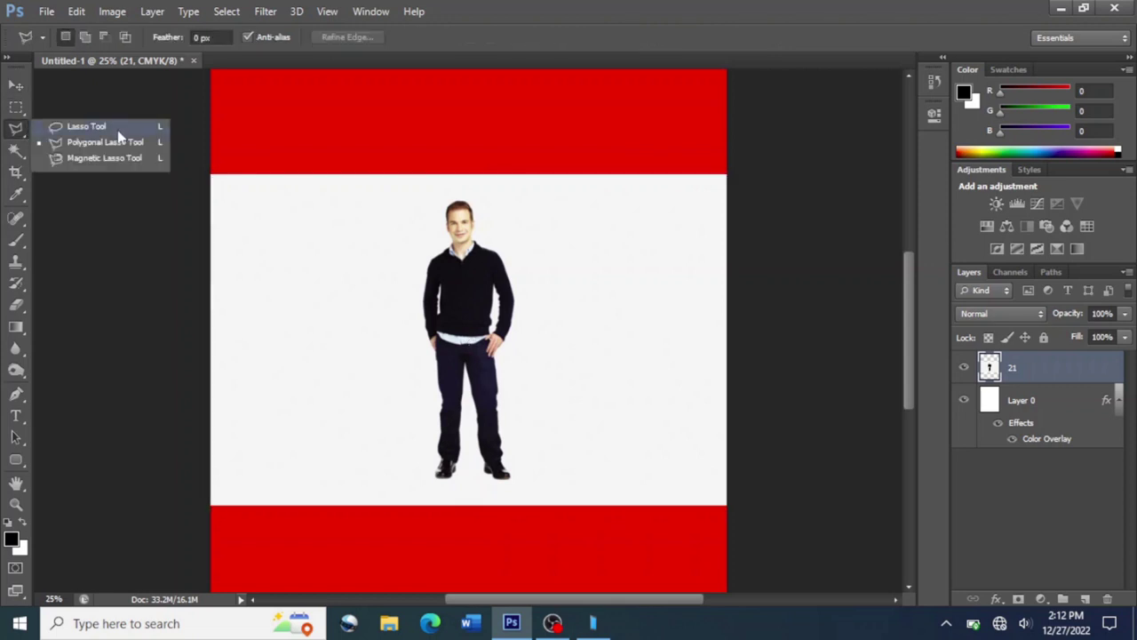
left_click(97, 192)
key("Escape")
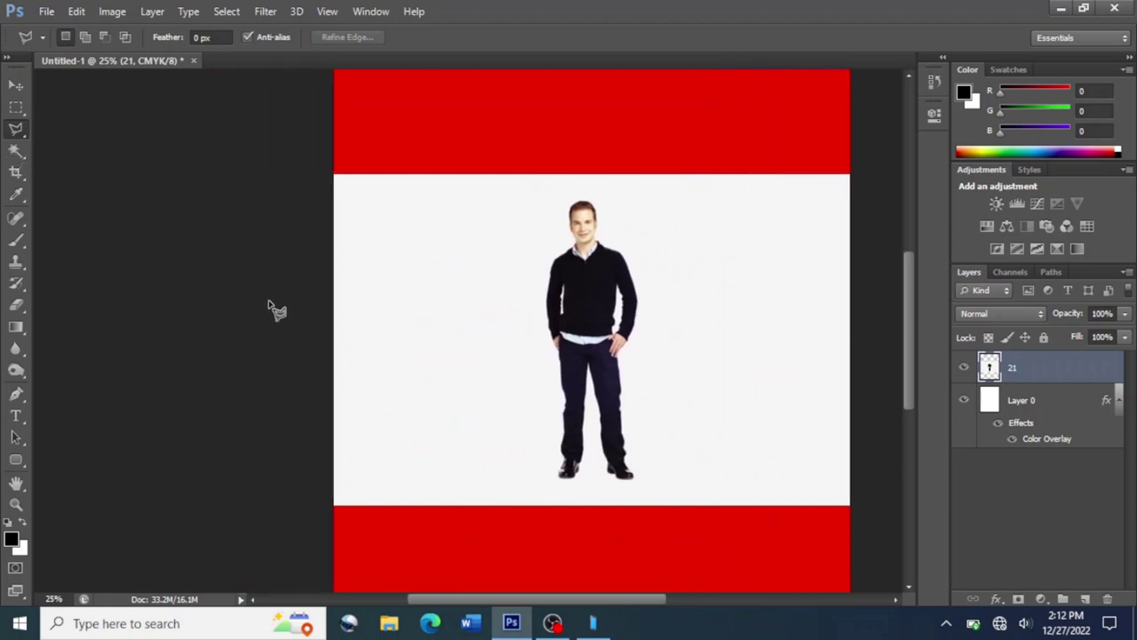
left_click(28, 153)
right_click(28, 152)
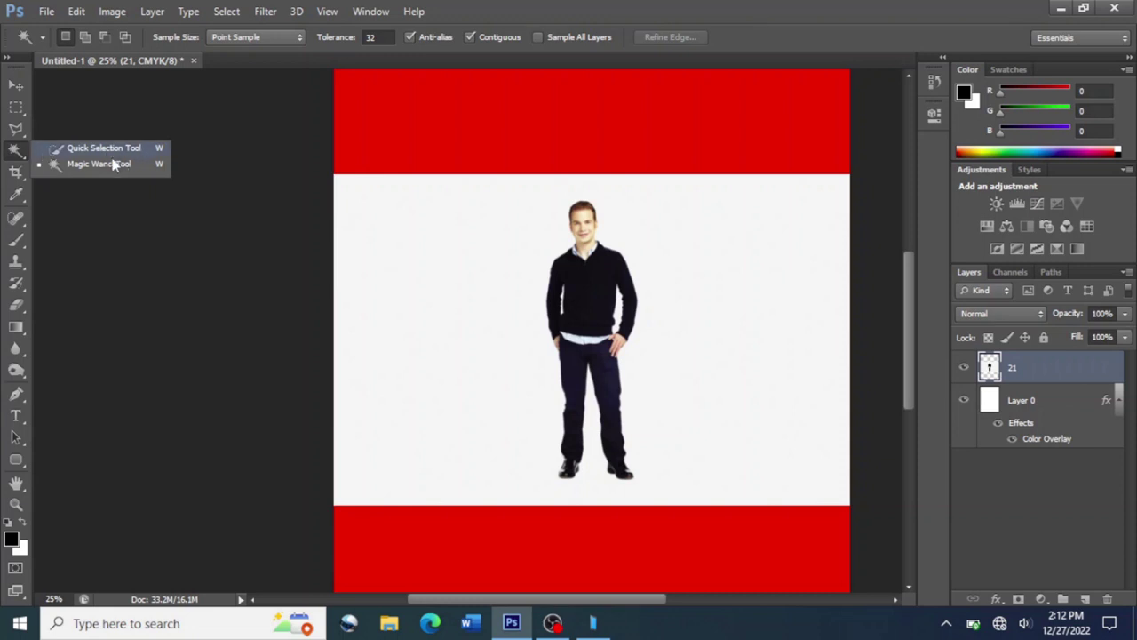
left_click(16, 396)
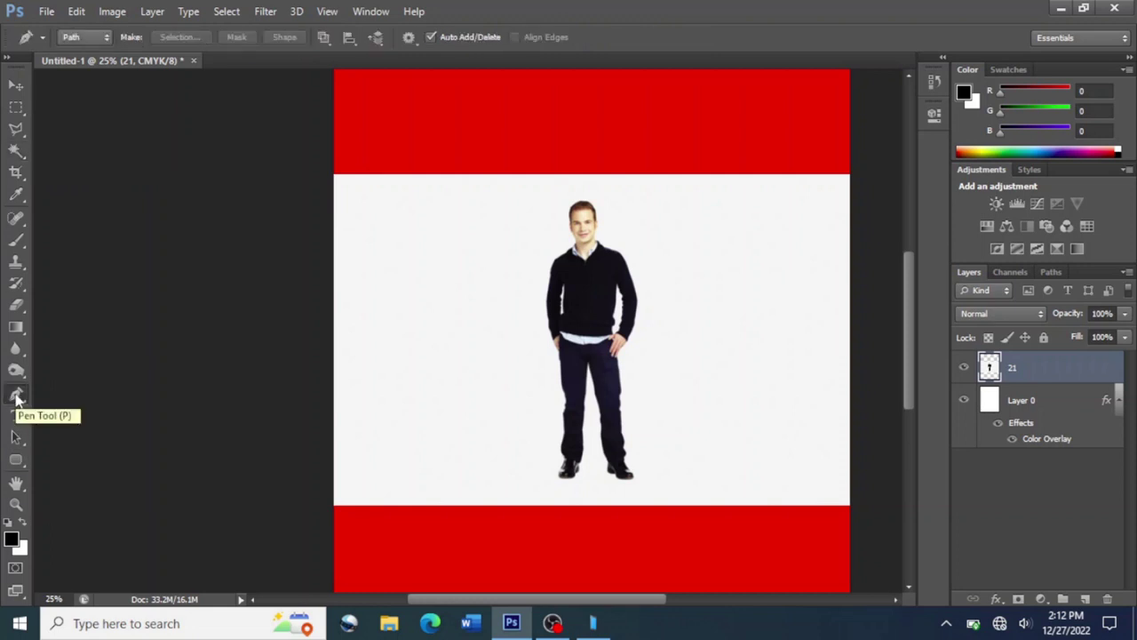
left_click(13, 160)
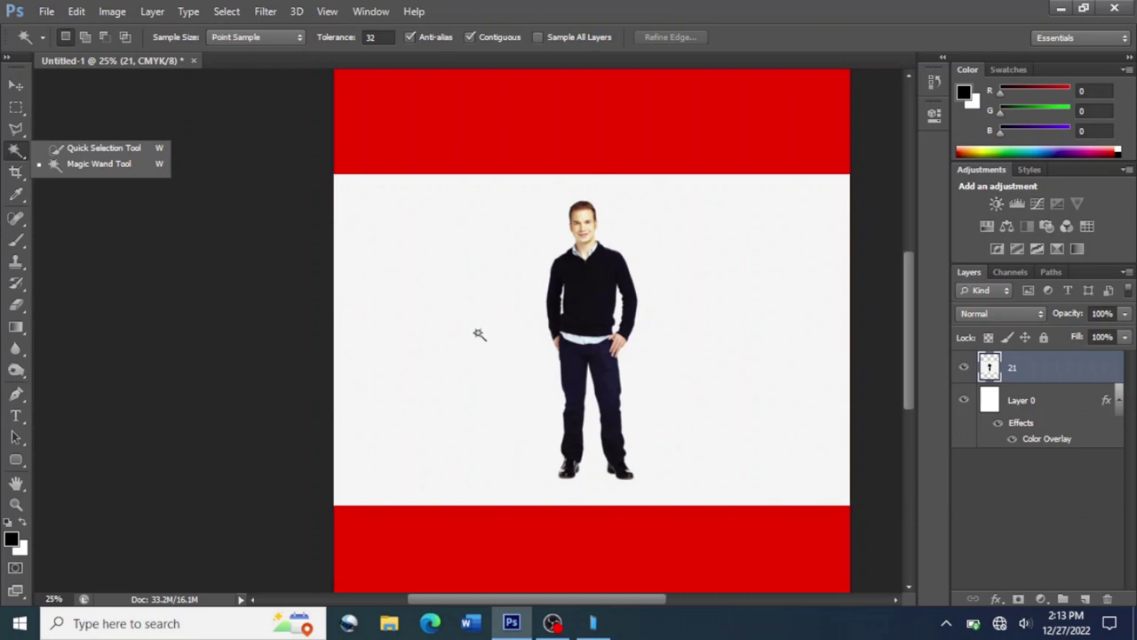
- Magic-wand the white background, invert, delete, then undo that deletion
left_click(538, 238)
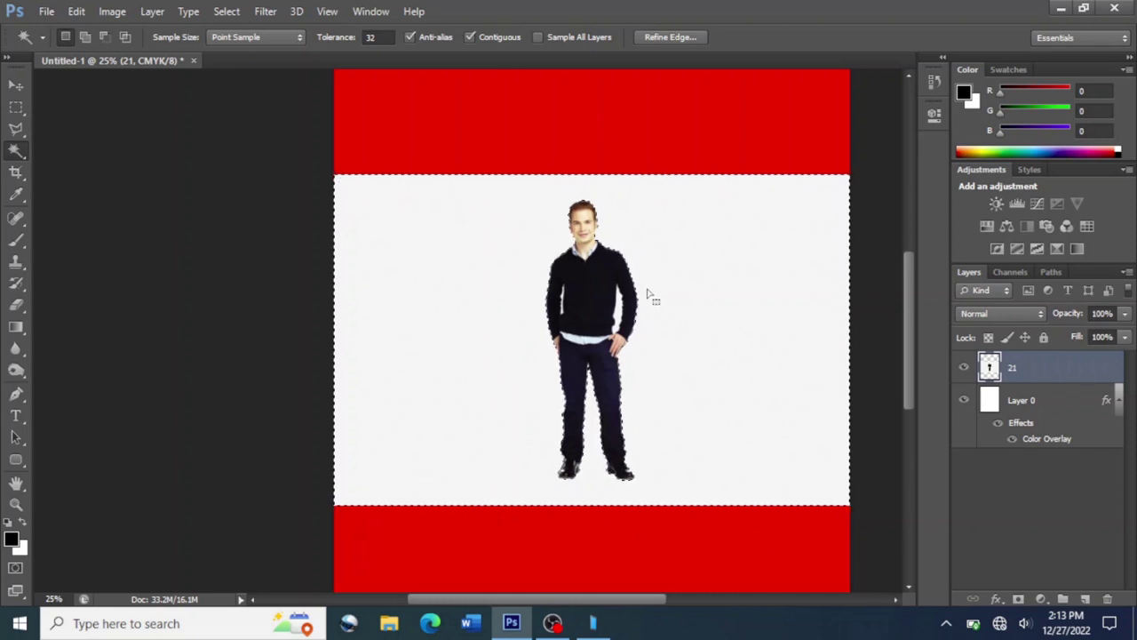
left_click(226, 13)
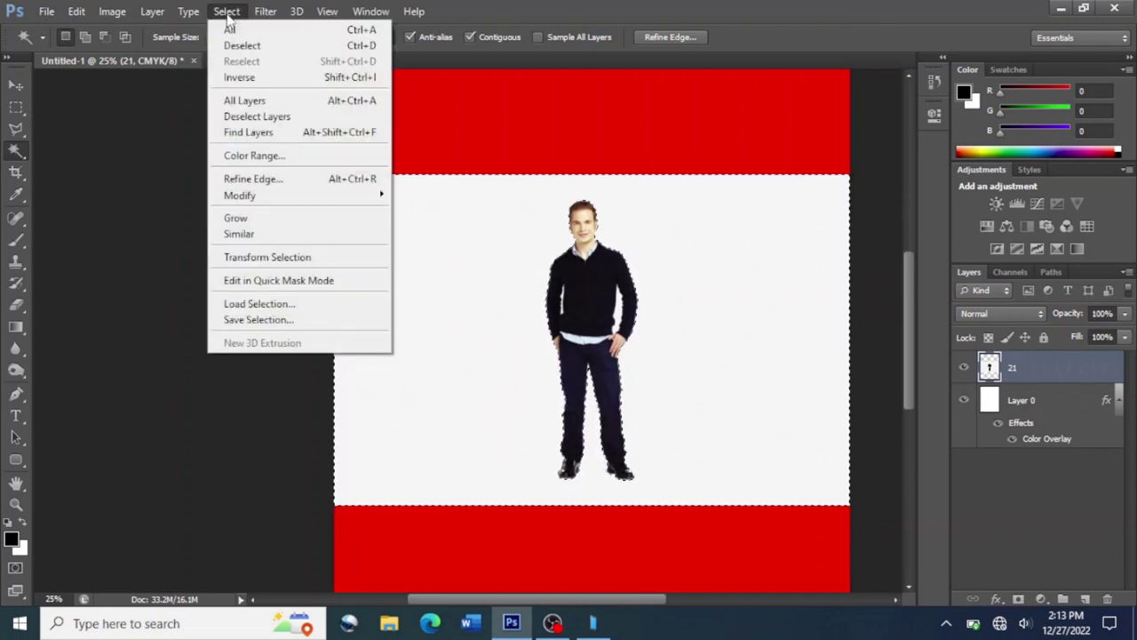
left_click(238, 77)
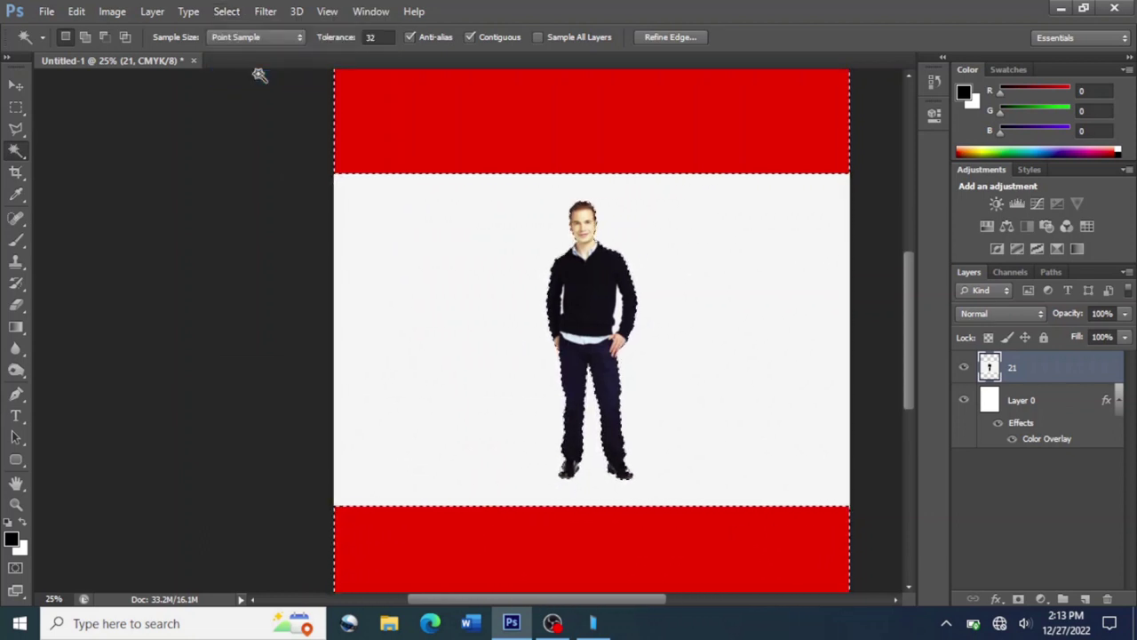
key("Delete")
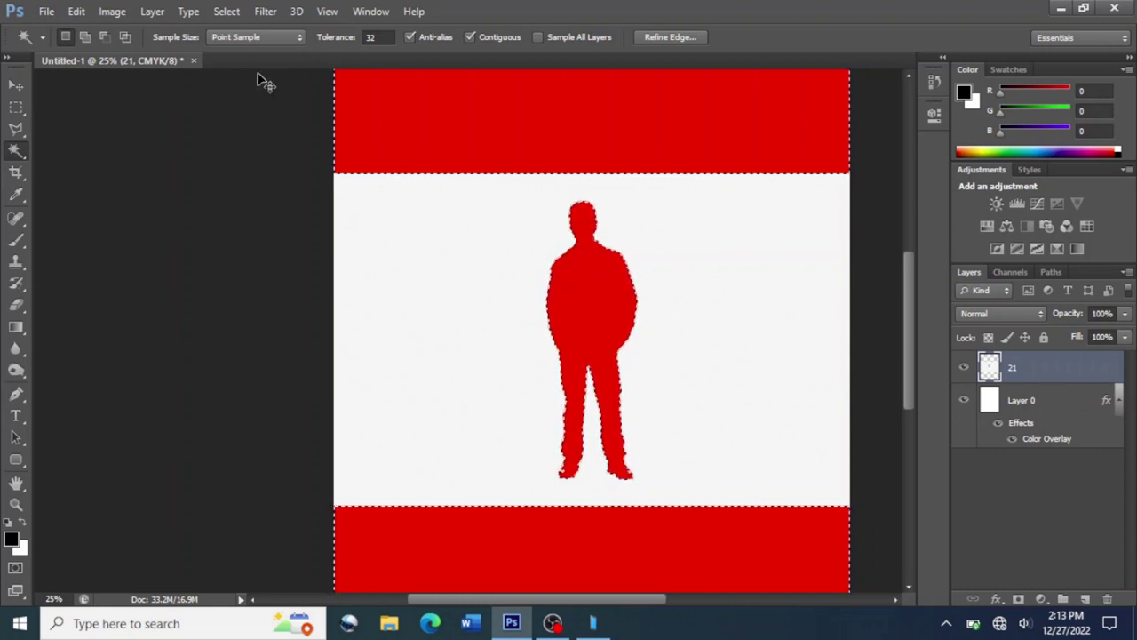
key("ctrl+z")
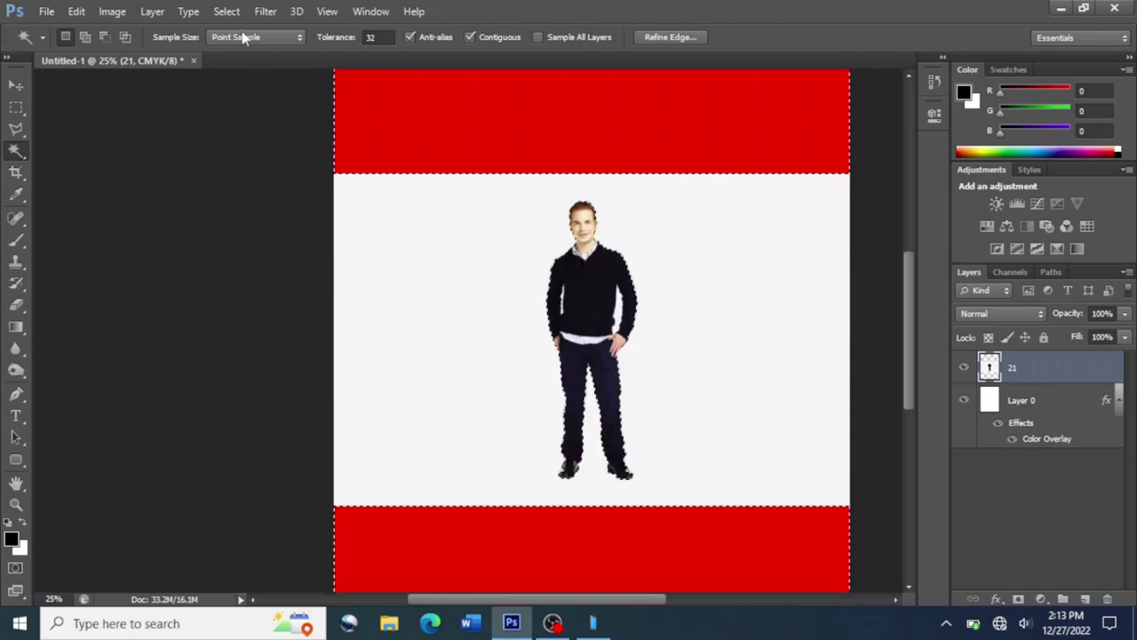
- Invert the selection back to the white background, delete it, and deselect
left_click(229, 12)
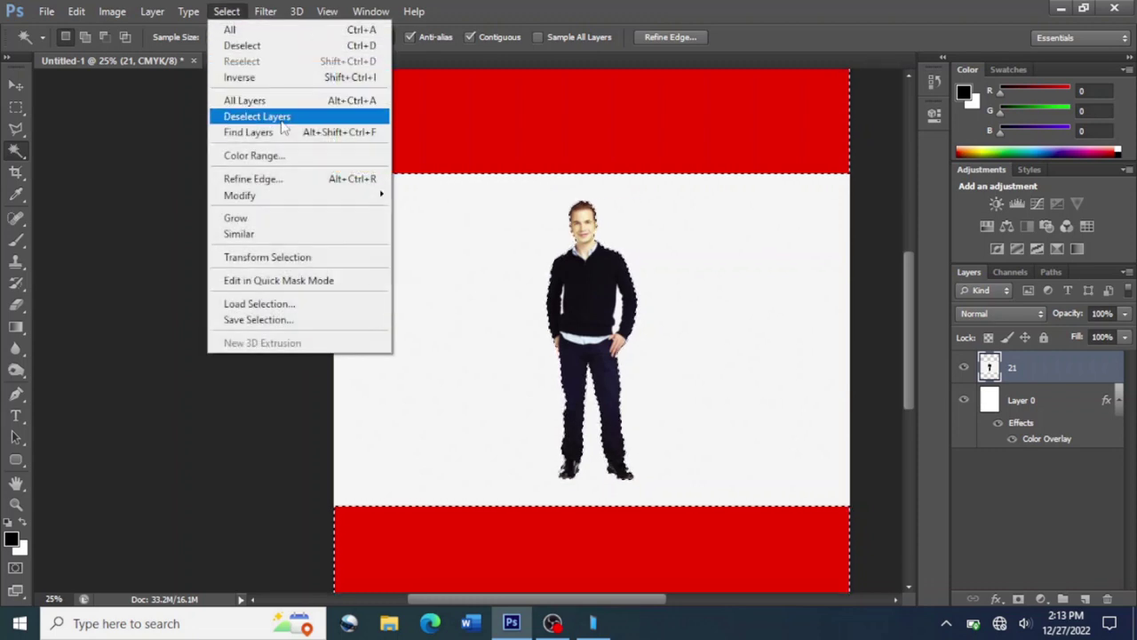
left_click(273, 78)
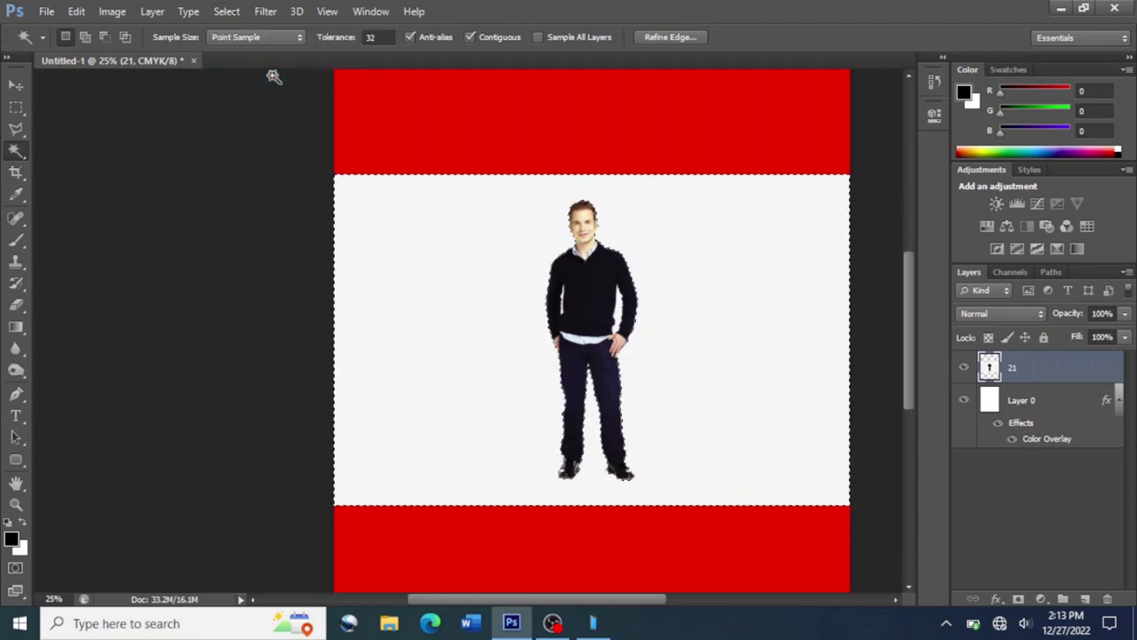
key("Delete")
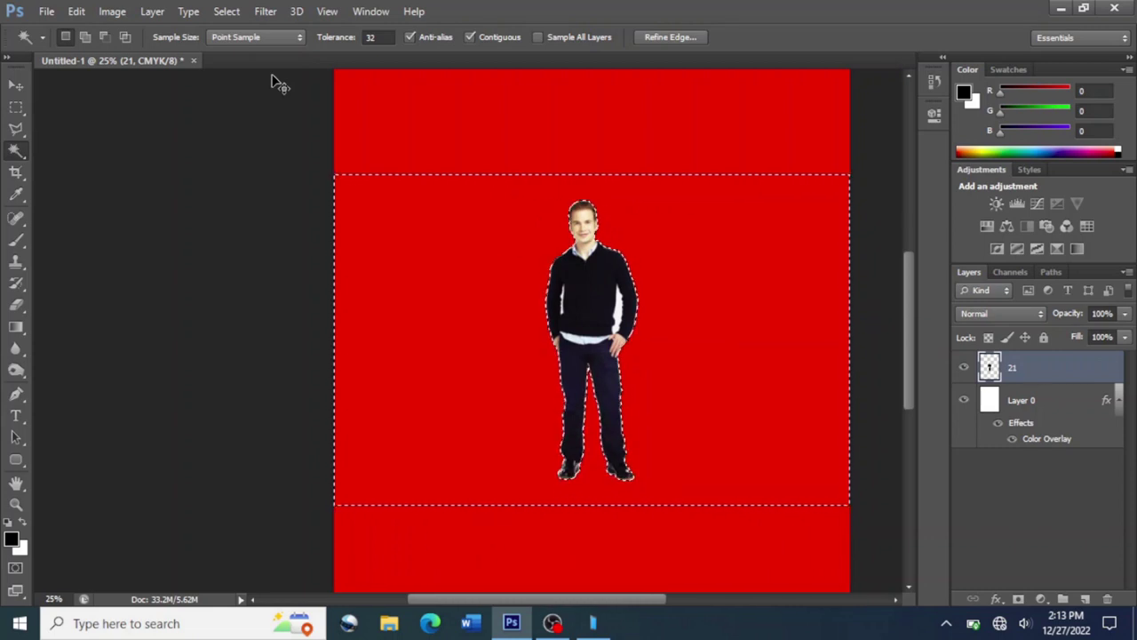
key("ctrl+d")
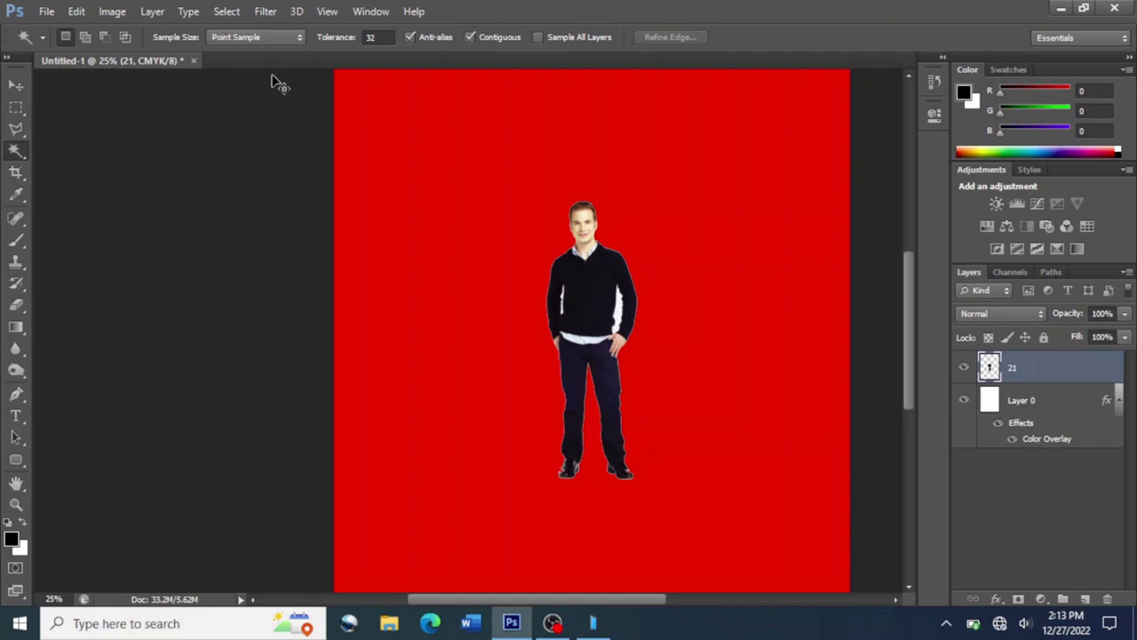
- Zoom in to 100% and delete the white gap beside the man's torso
key("ctrl+plus")
key("ctrl+plus")
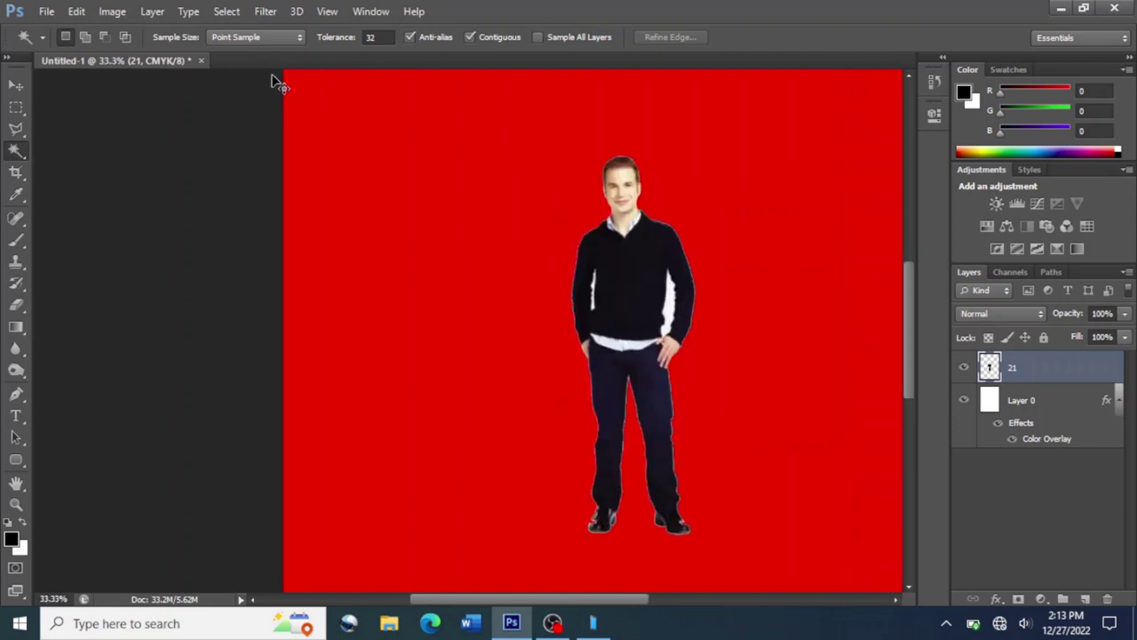
key("ctrl+plus")
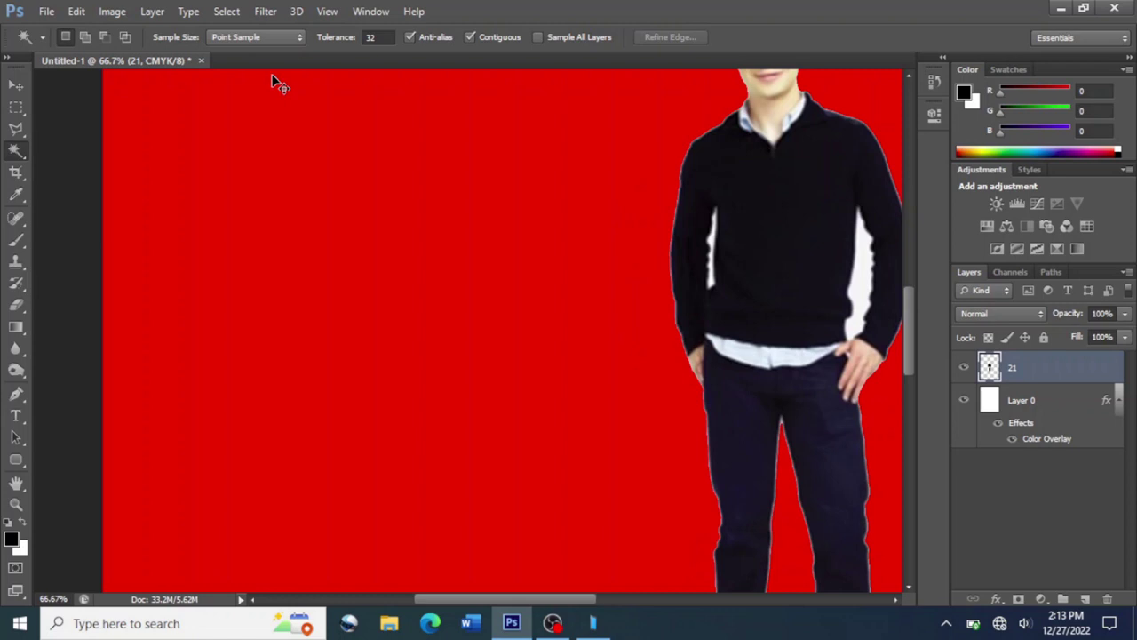
key("ctrl+plus")
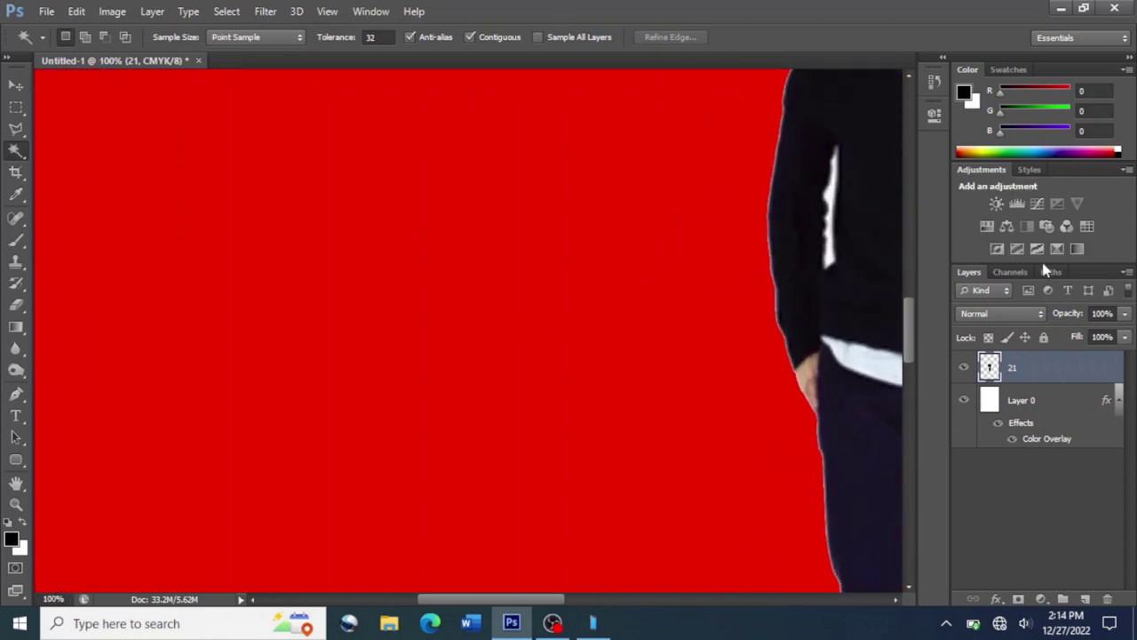
left_click_drag(490, 603, 583, 604)
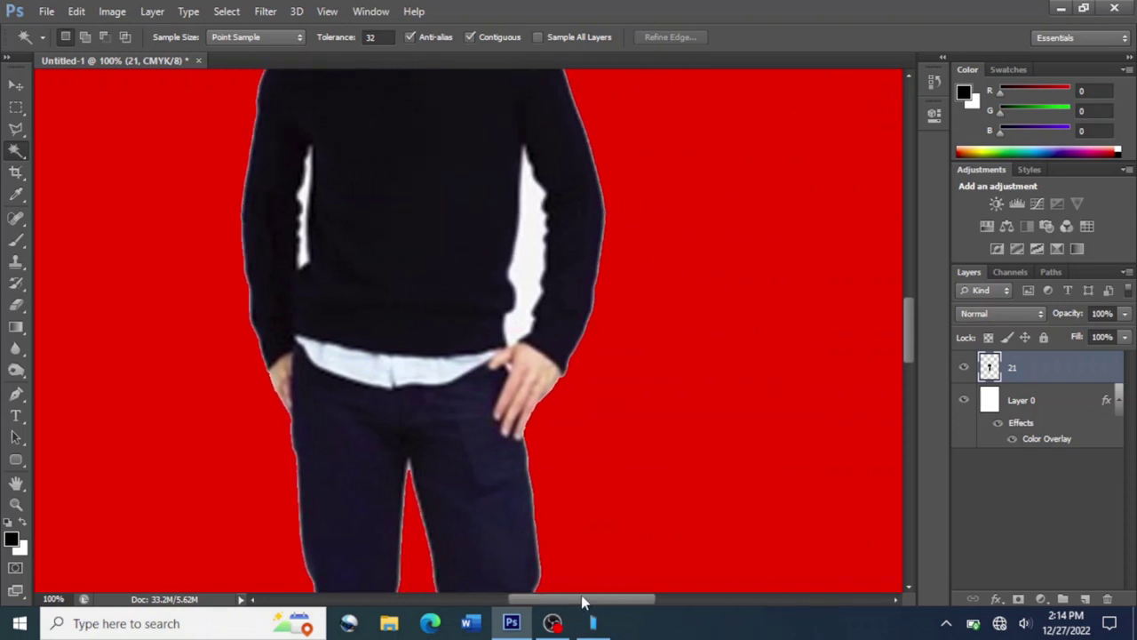
left_click(524, 238)
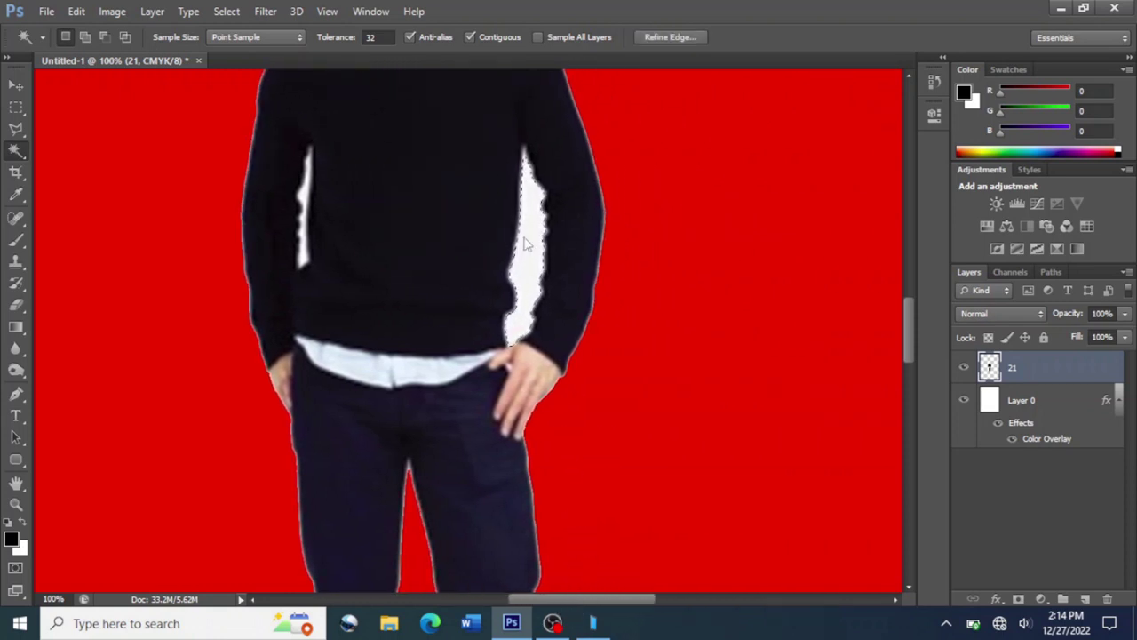
key("Delete")
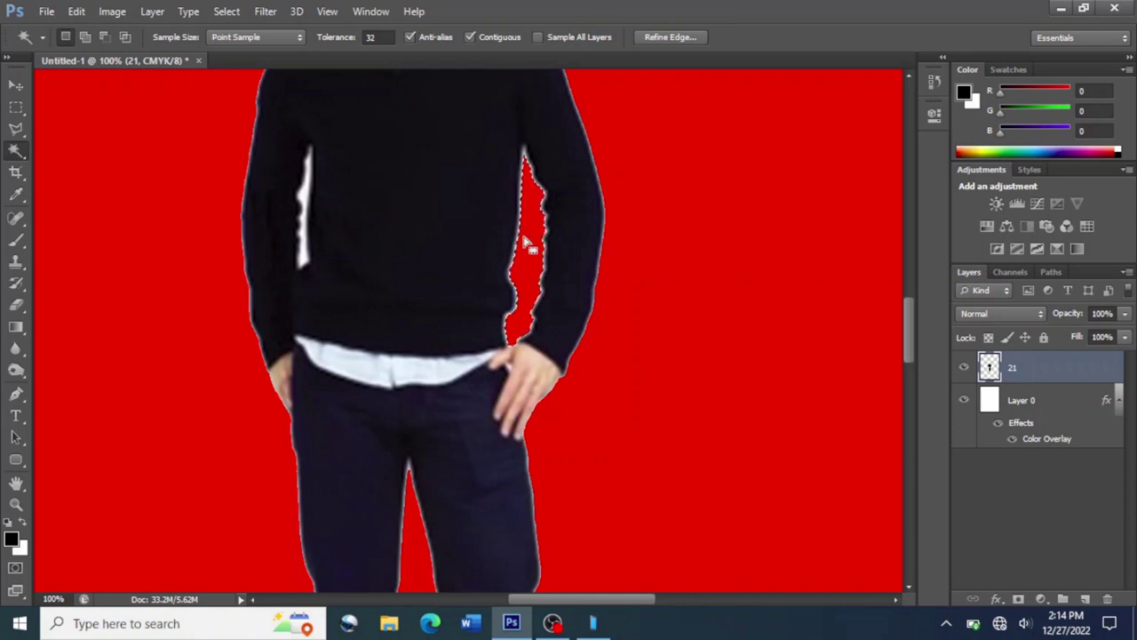
key("ctrl+d")
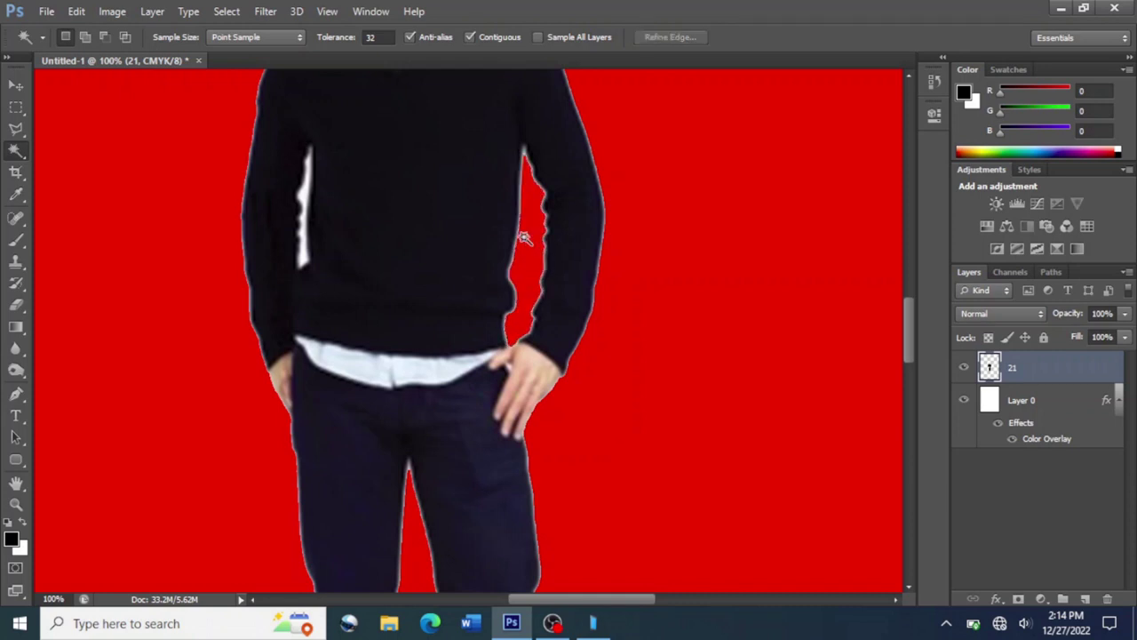
- Delete the white strip between the other arm and torso, then zoom out
left_click(306, 194)
key("Delete")
key("ctrl+d")
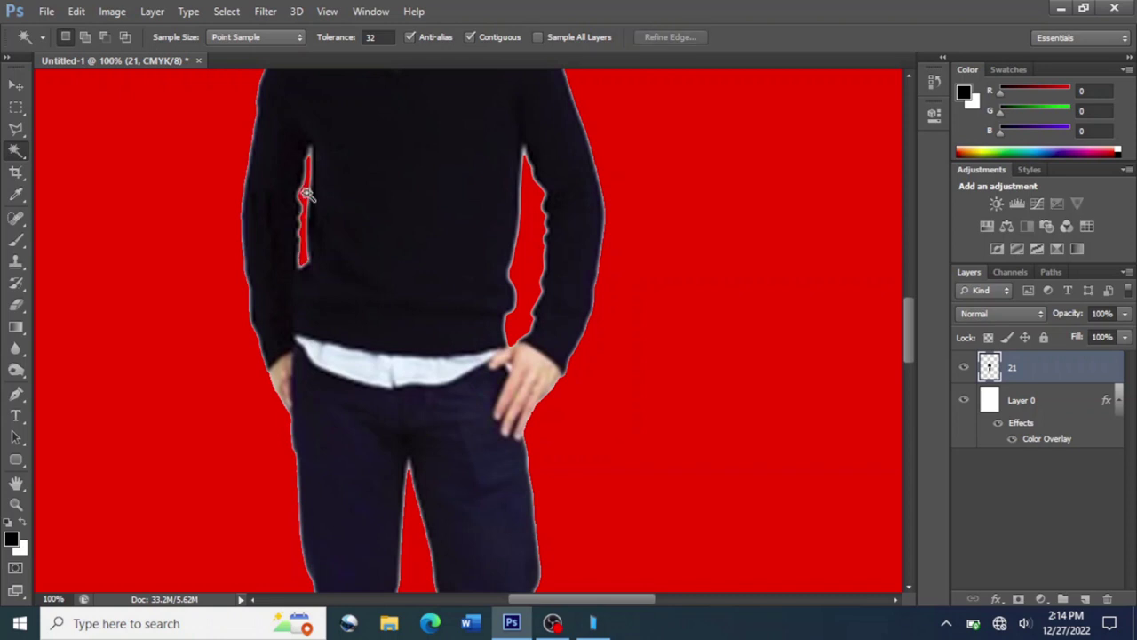
key("ctrl+minus")
key("ctrl+minus")
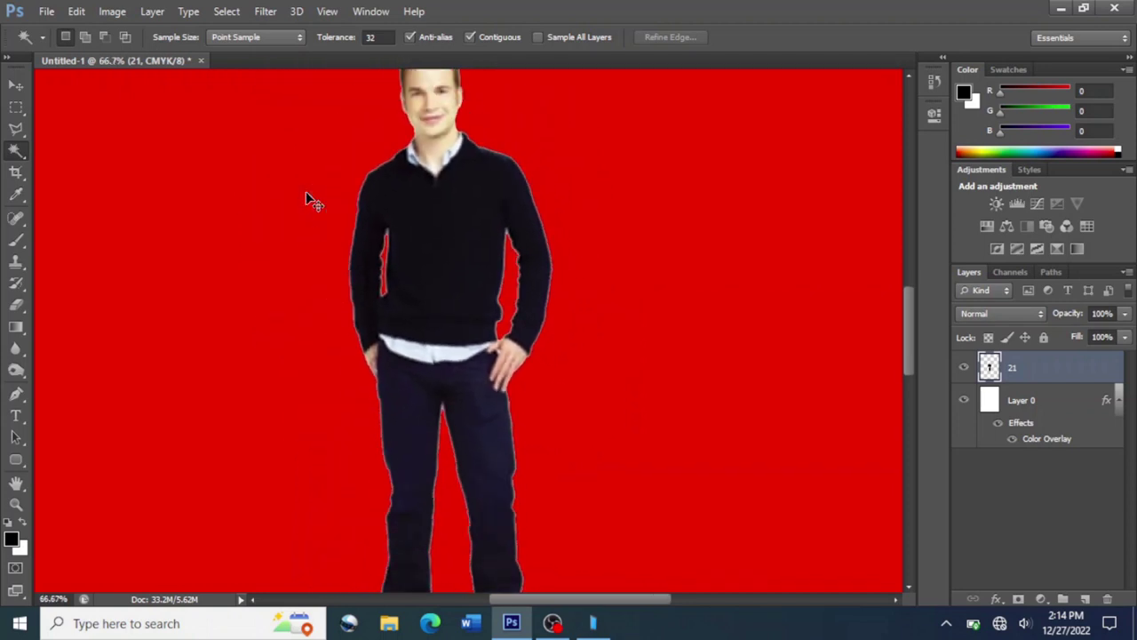
key("ctrl+minus")
key("ctrl+minus")
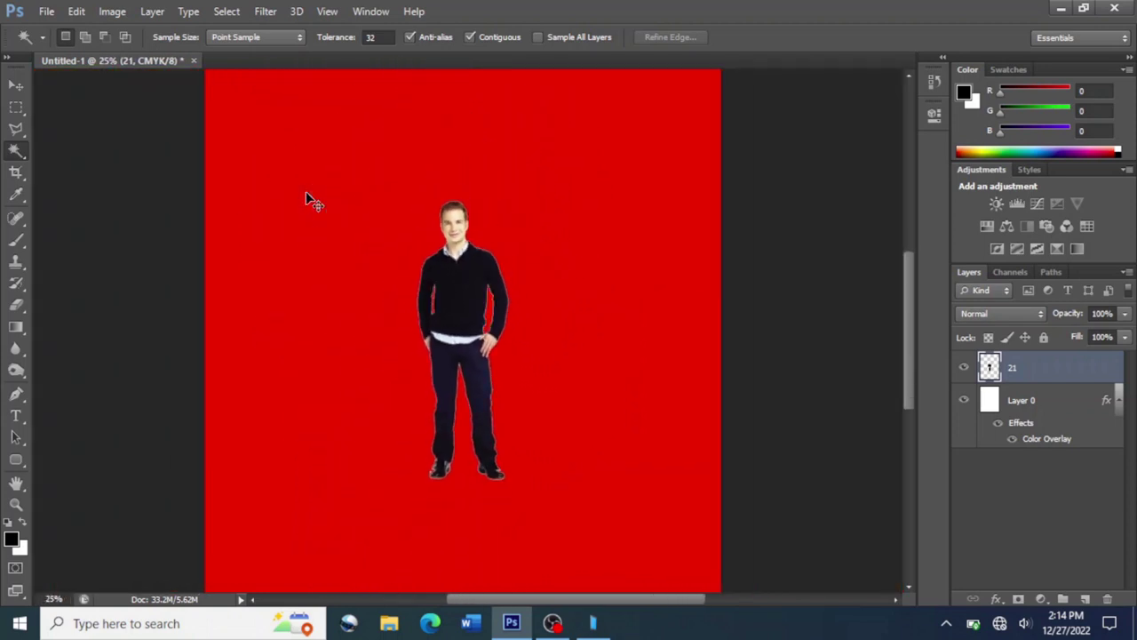
- Zoom out further, select the Move tool, and bring up the layer effects list
key("ctrl+minus")
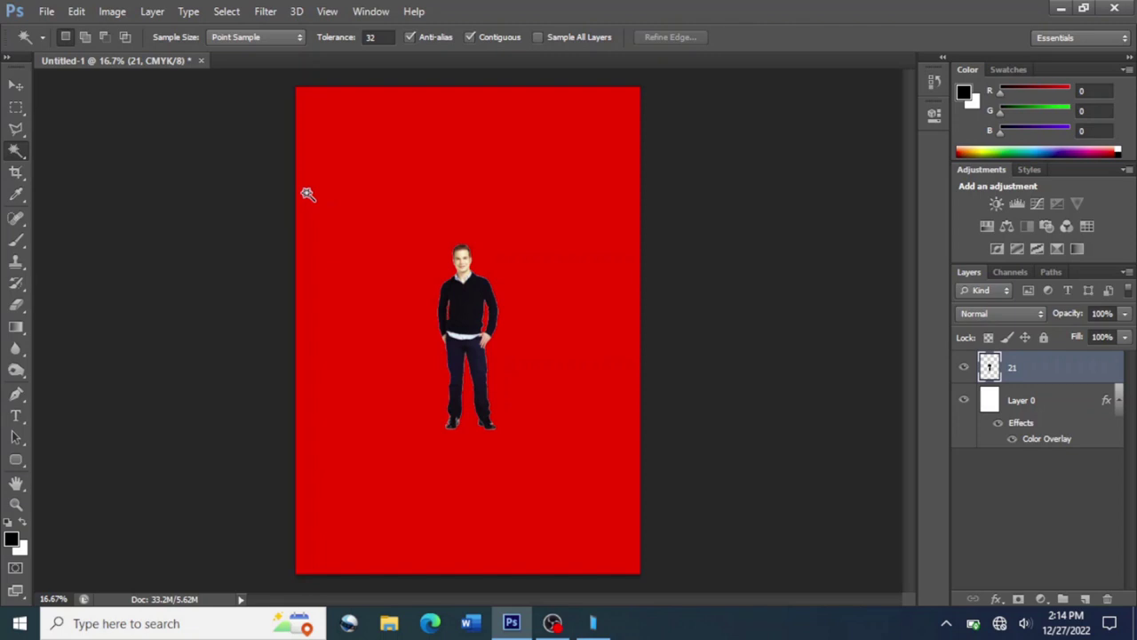
left_click(16, 86)
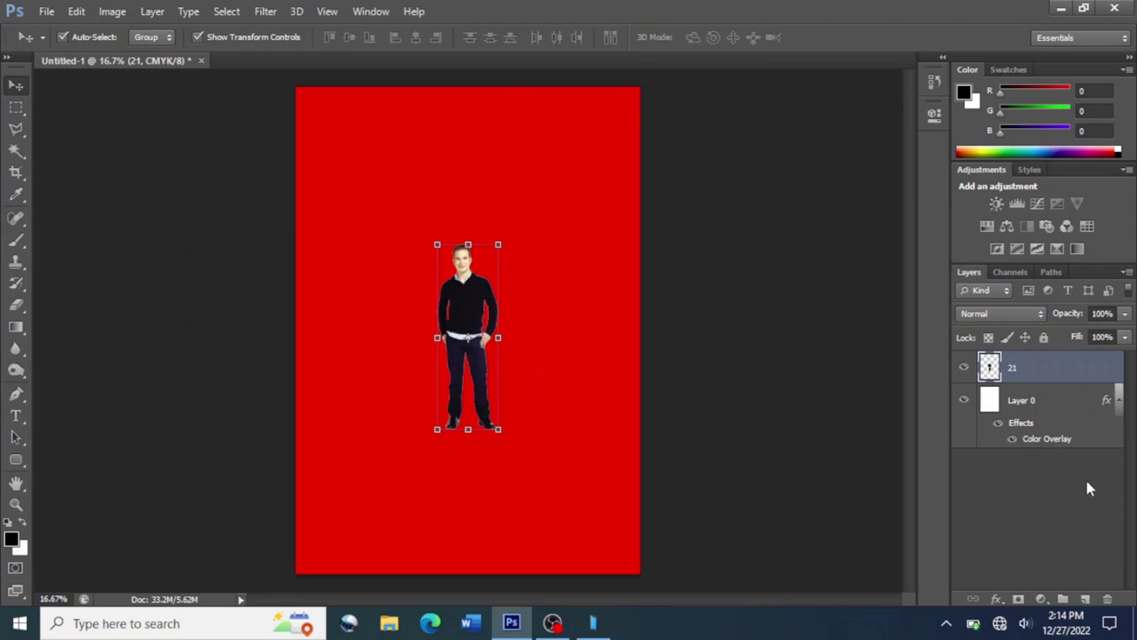
left_click(996, 599)
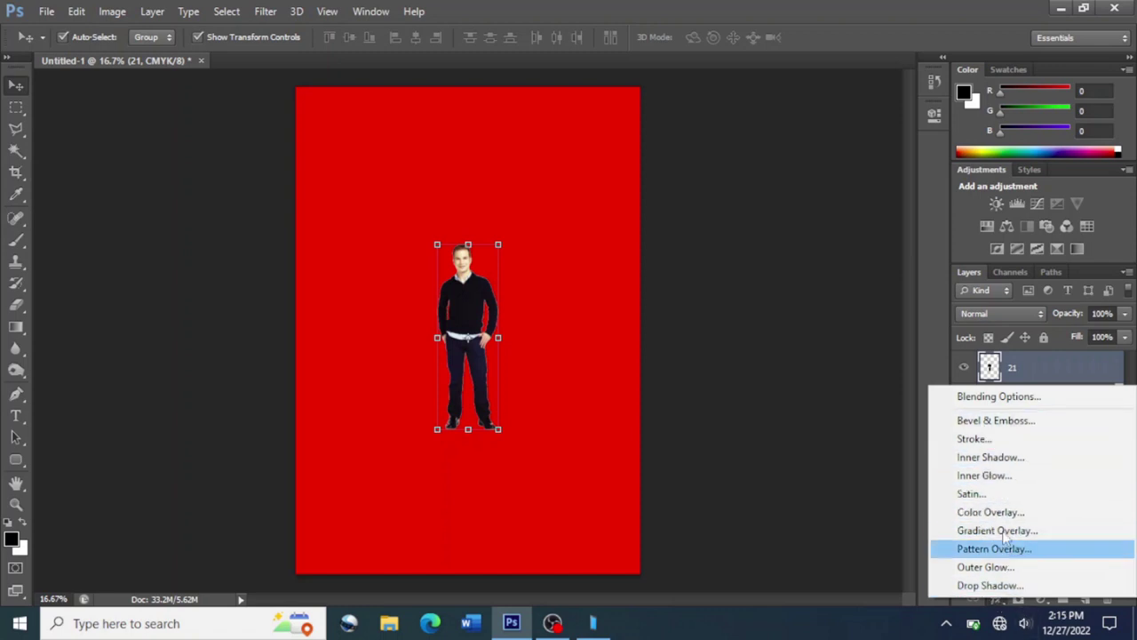
- Add a Drop Shadow to layer 21 with a 50° angle
left_click(997, 585)
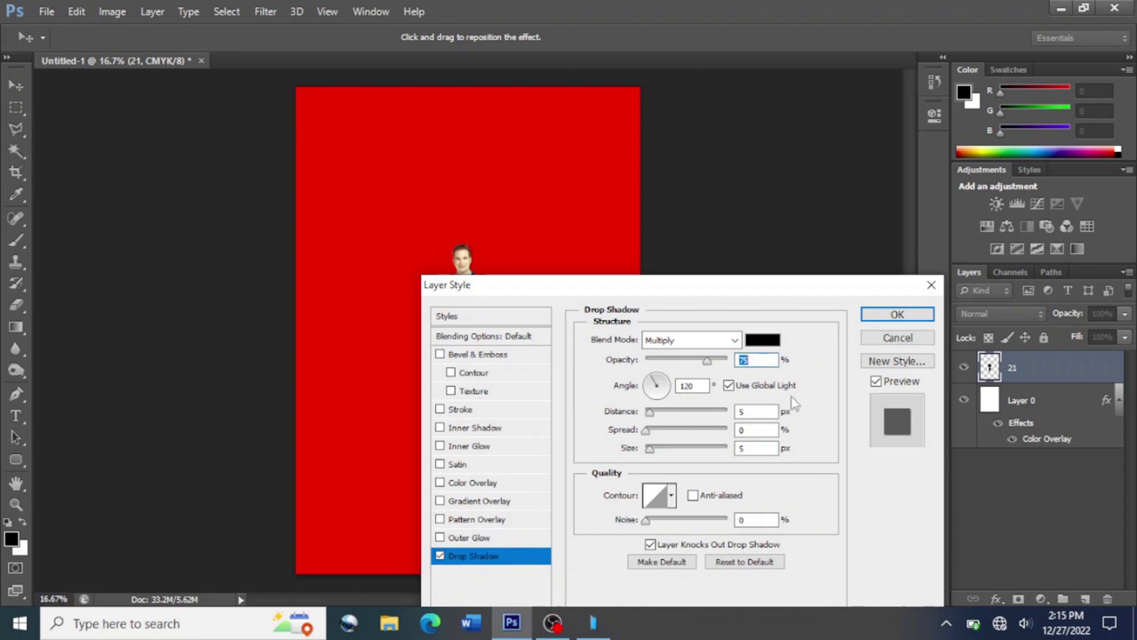
left_click(663, 383)
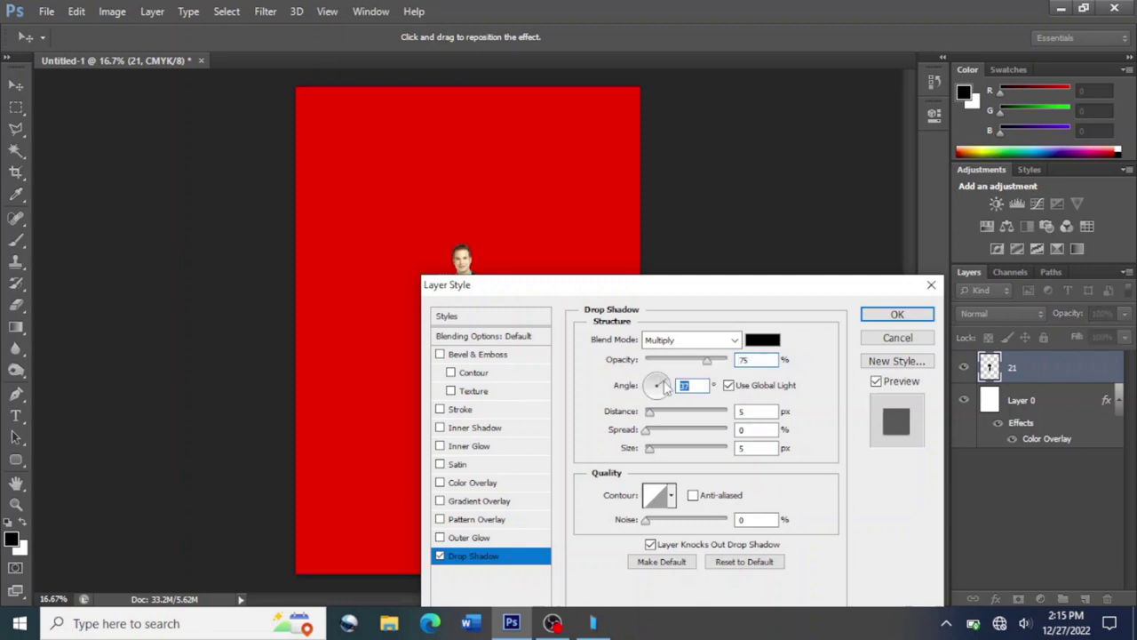
left_click(658, 376)
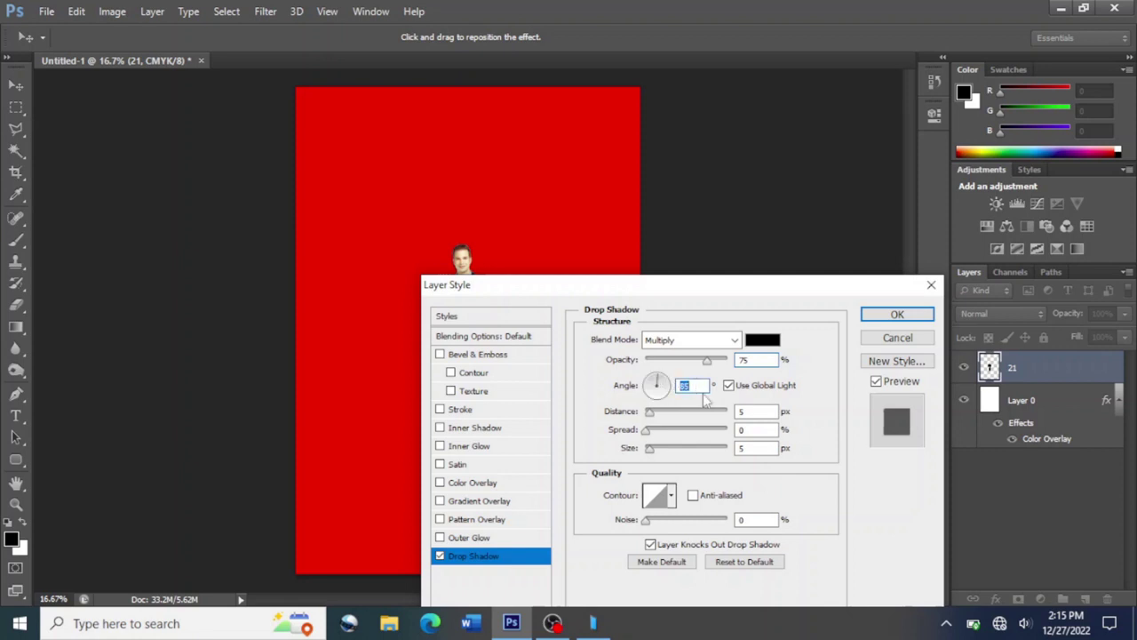
type("50")
left_click(897, 316)
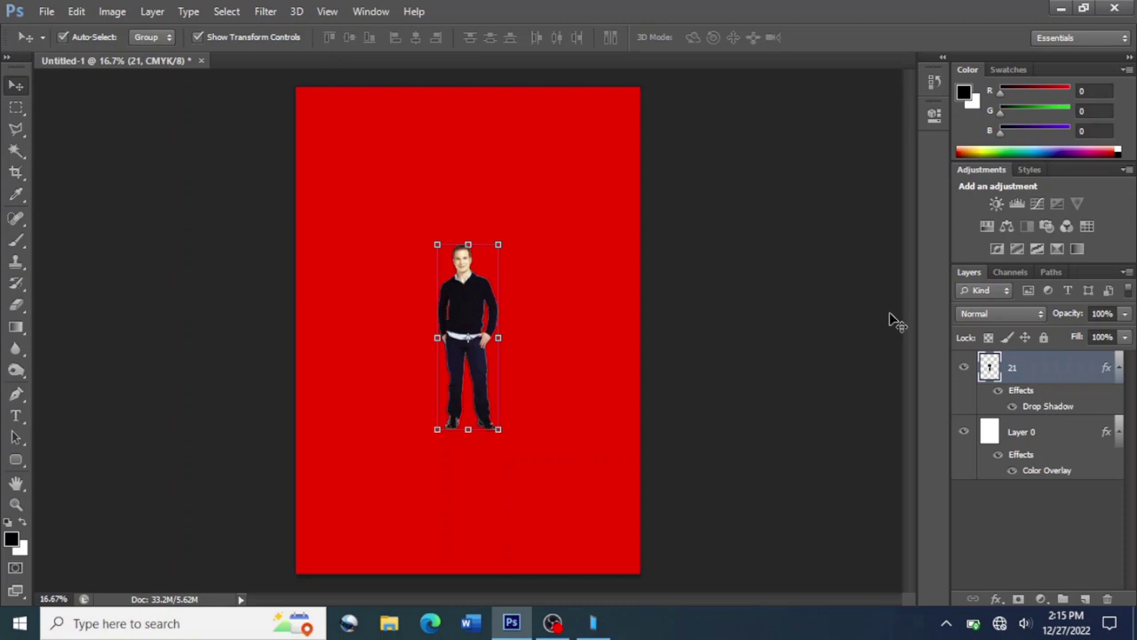
- Split layer 21's drop shadow onto its own '21's Drop Shadow' layer and put it into free transform
left_click(150, 12)
mouse_move(179, 103)
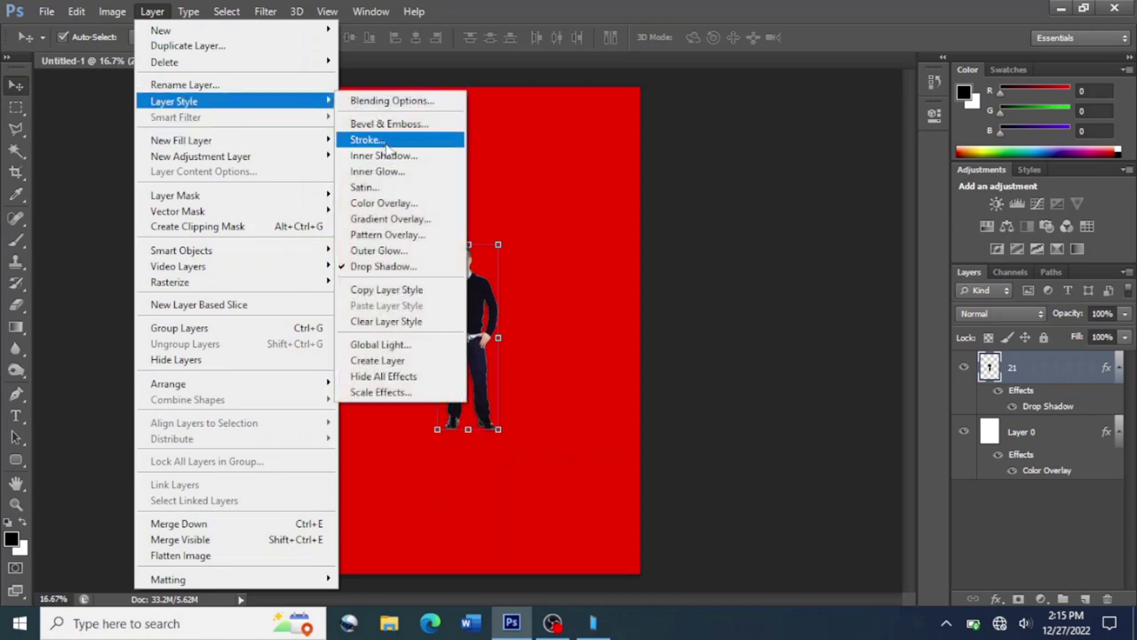
left_click(376, 363)
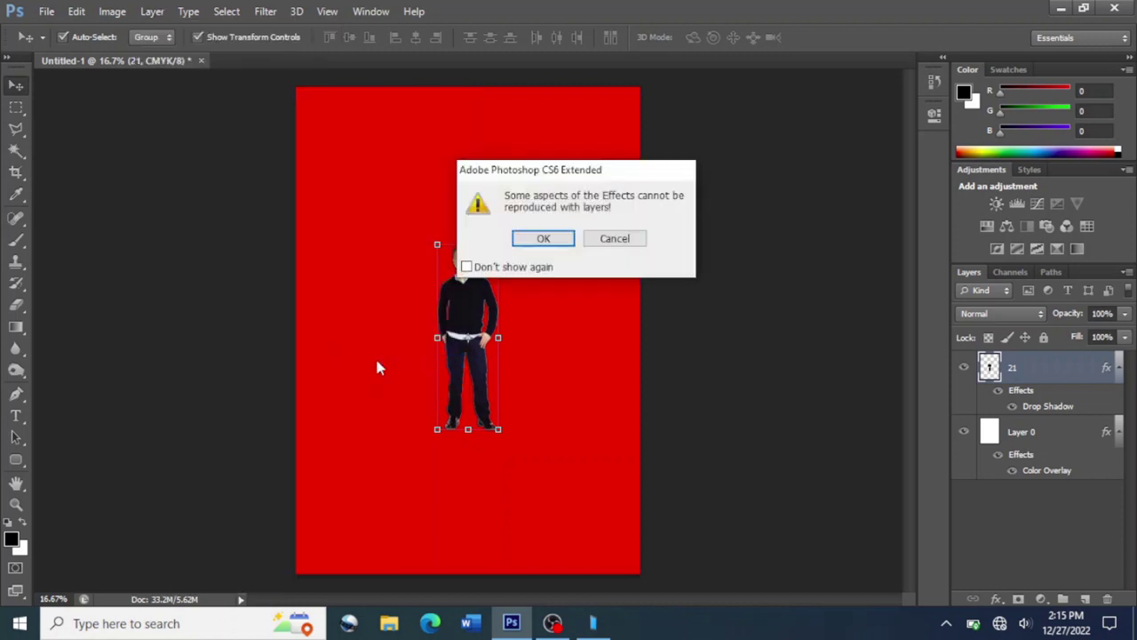
left_click(543, 240)
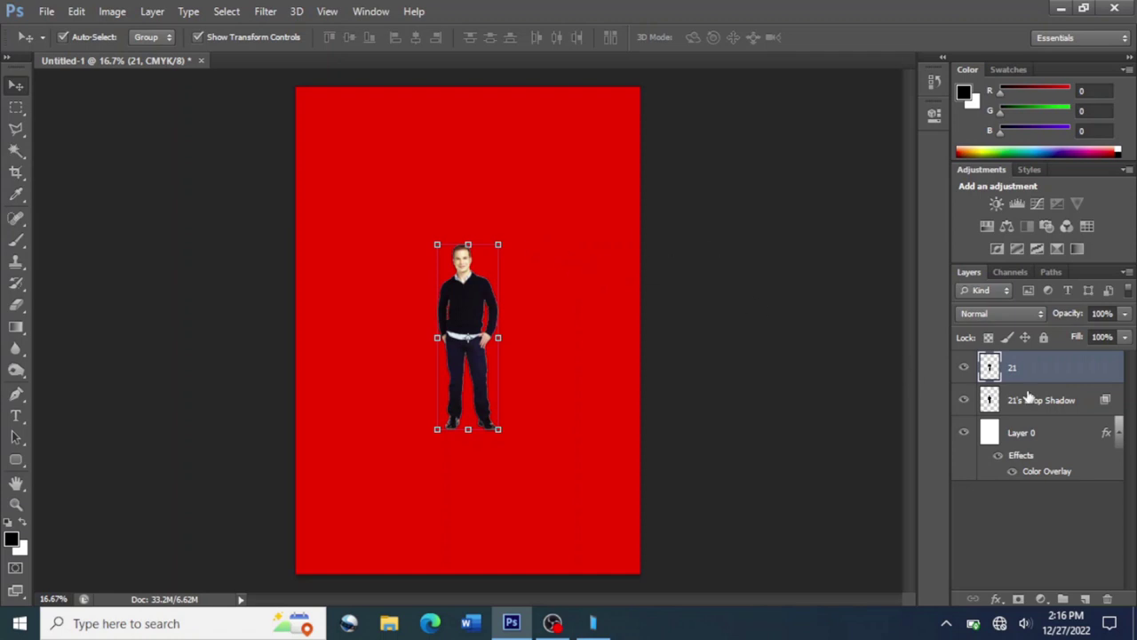
left_click(1069, 410)
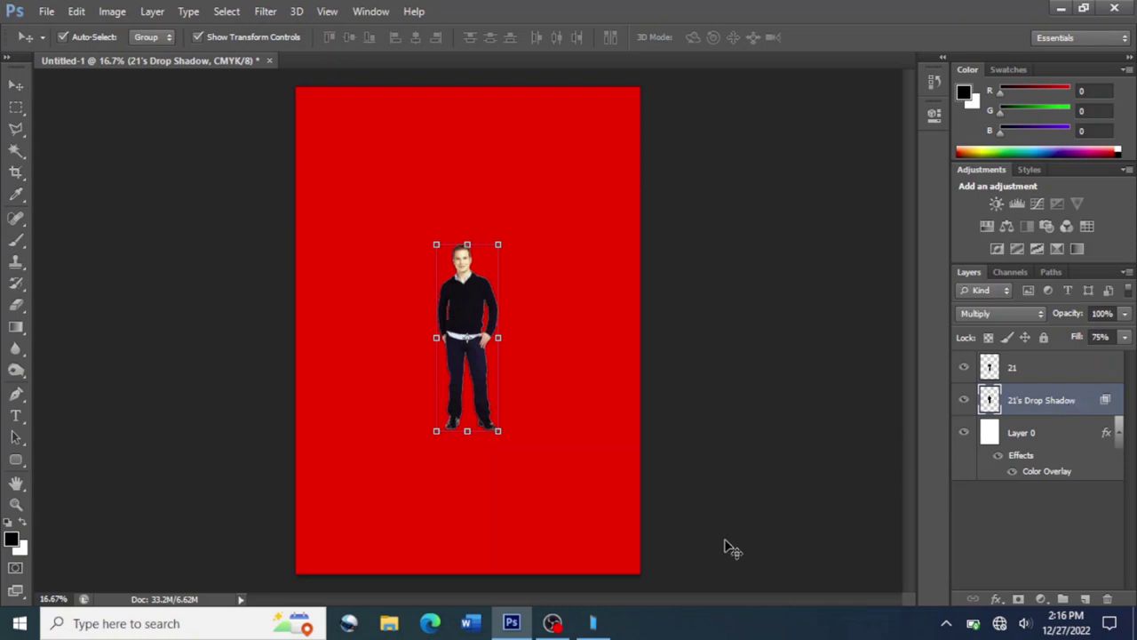
key("ctrl+t")
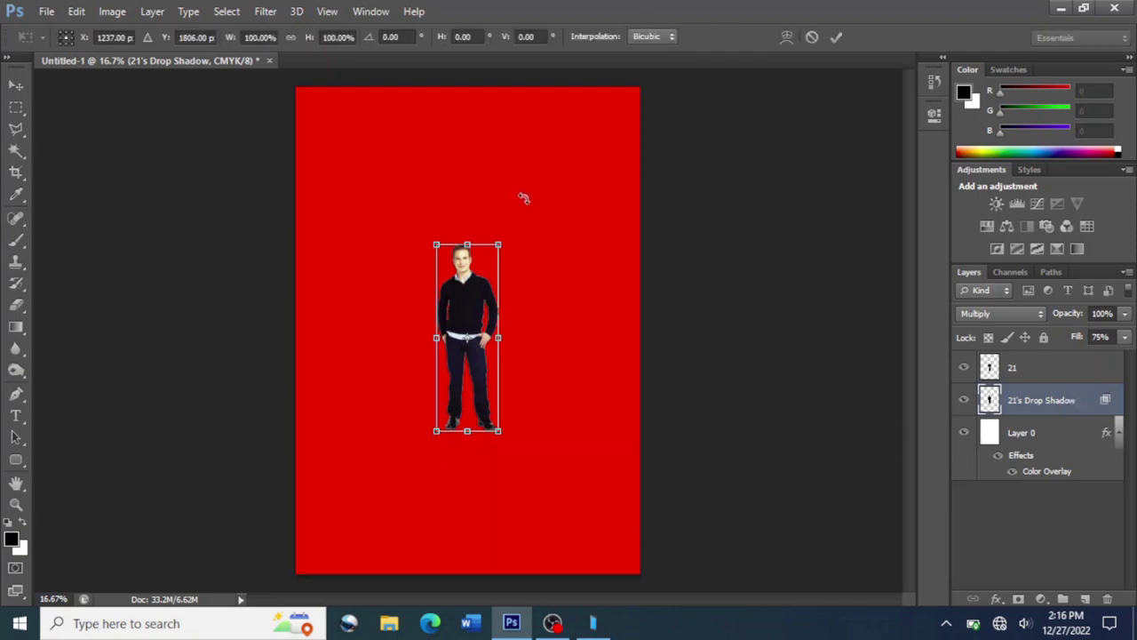